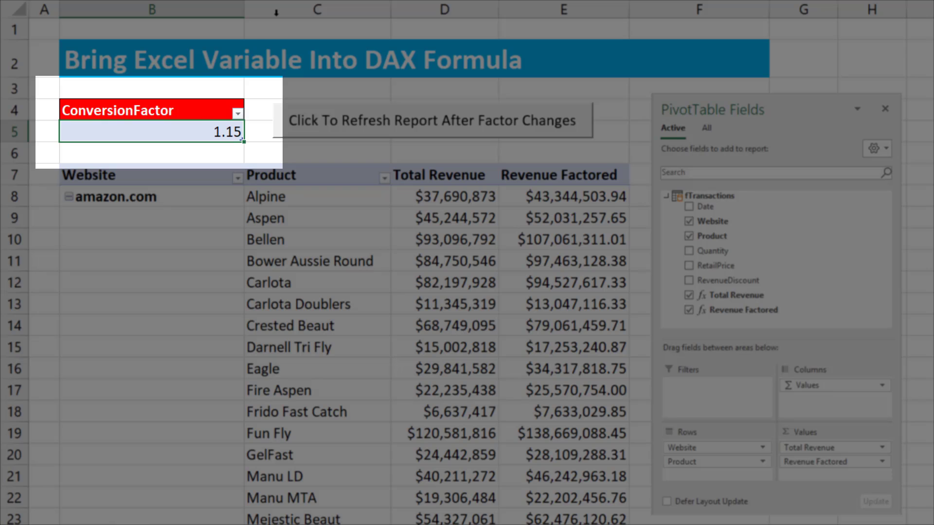
Enter 1.5 as the conversion factor in B5 and run the 'Click To Refresh Report' button.
type("1.5")
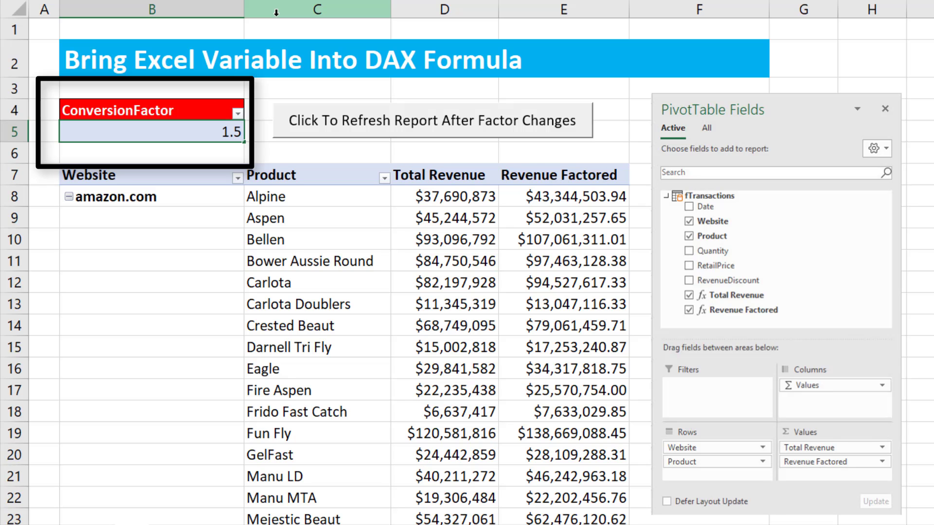
left_click(469, 122)
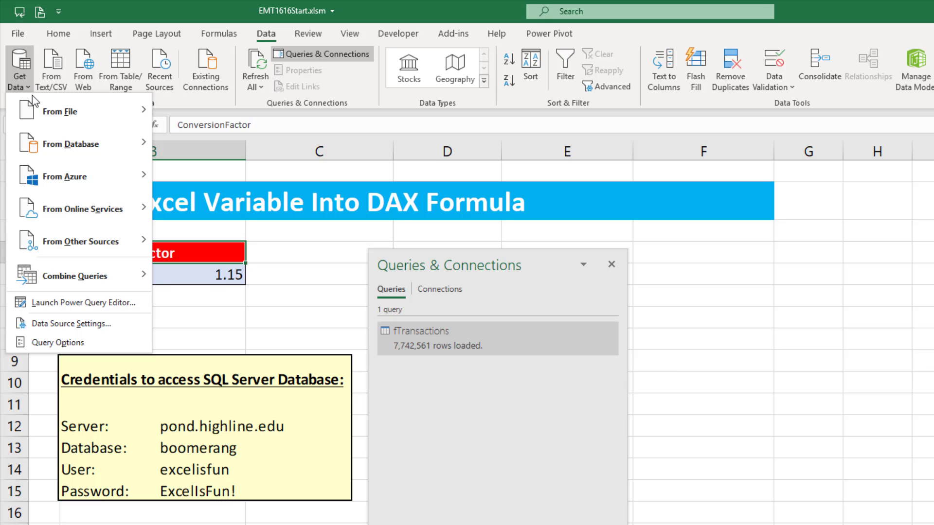
Open the Power Pivot window showing fTransactions and its $2,865,401,453 Total Revenue measure.
mouse_move(52, 143)
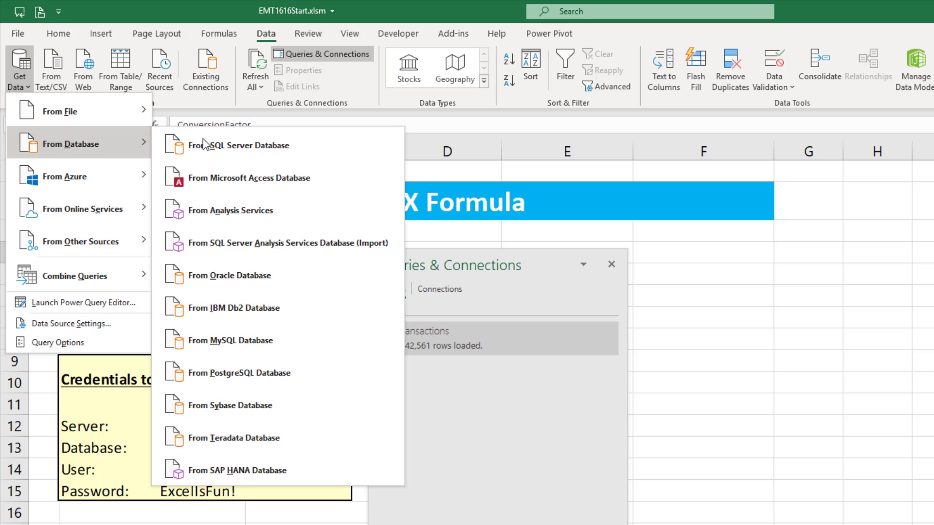
left_click(248, 146)
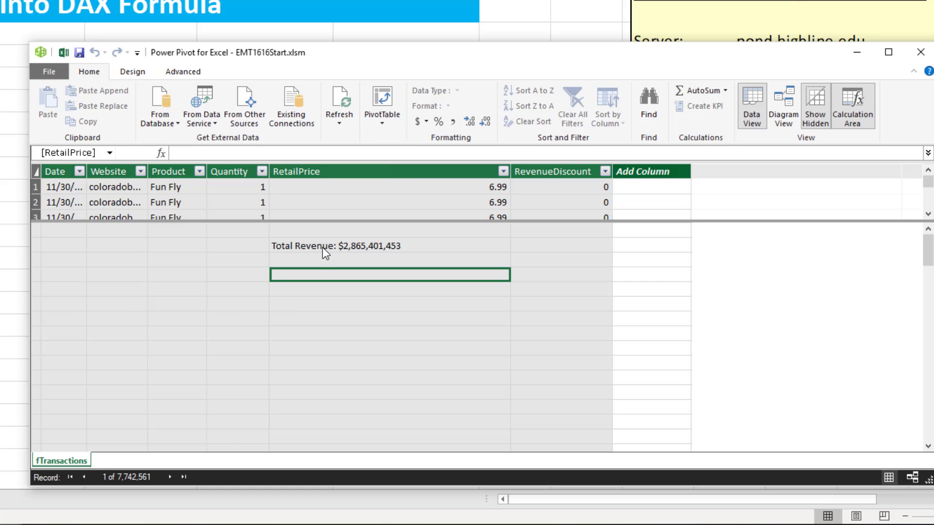
Inspect the Total Revenue SUMX formula, then return to the worksheet and select ConversionFactor cell B4.
left_click(322, 247)
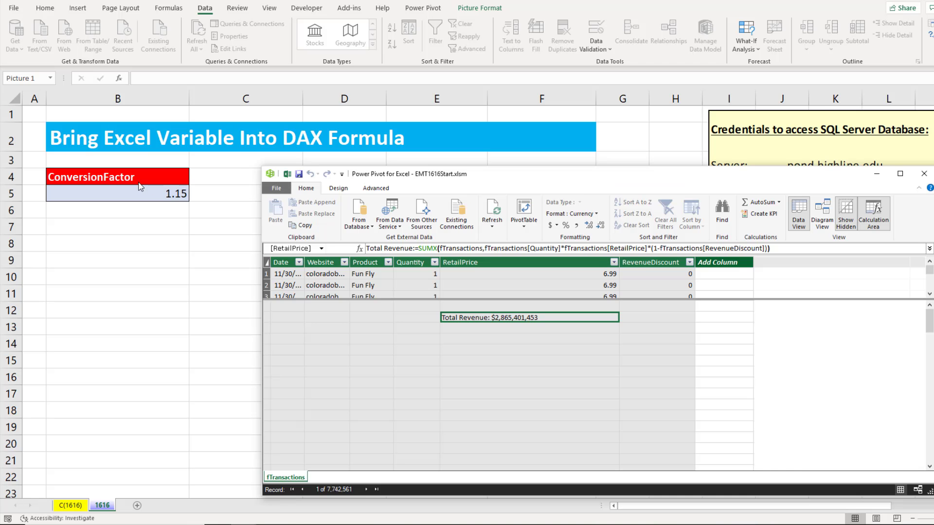
left_click(141, 188)
left_click(136, 180)
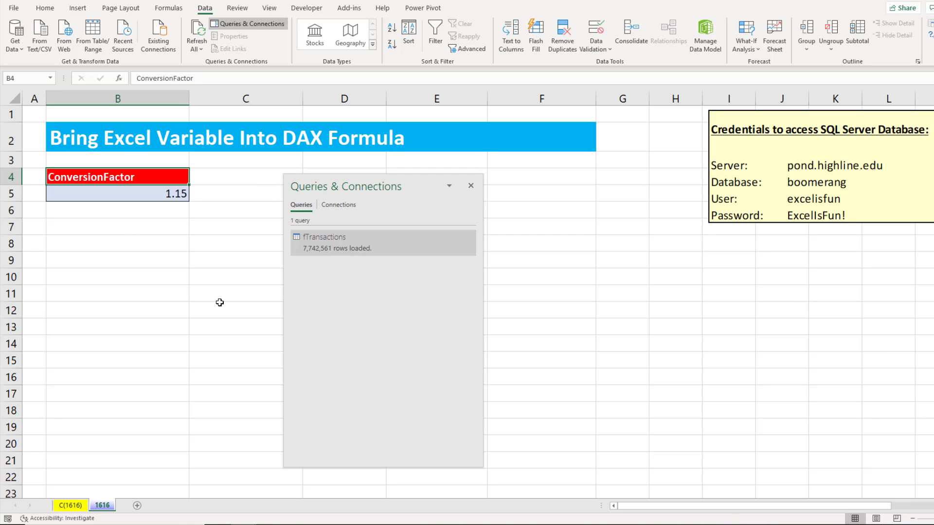
Convert the ConversionFactor range (1.15) into a table with headers named CFactorTable.
key("ctrl+t")
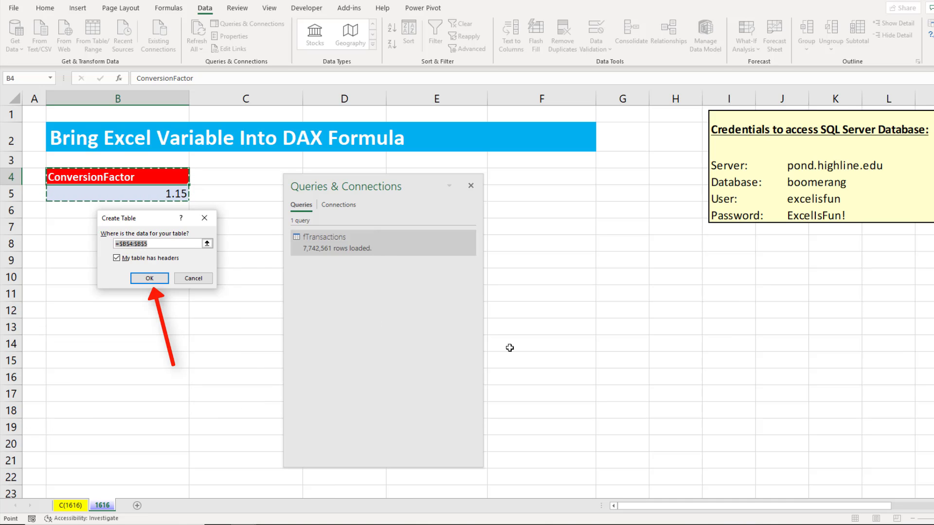
key("Return")
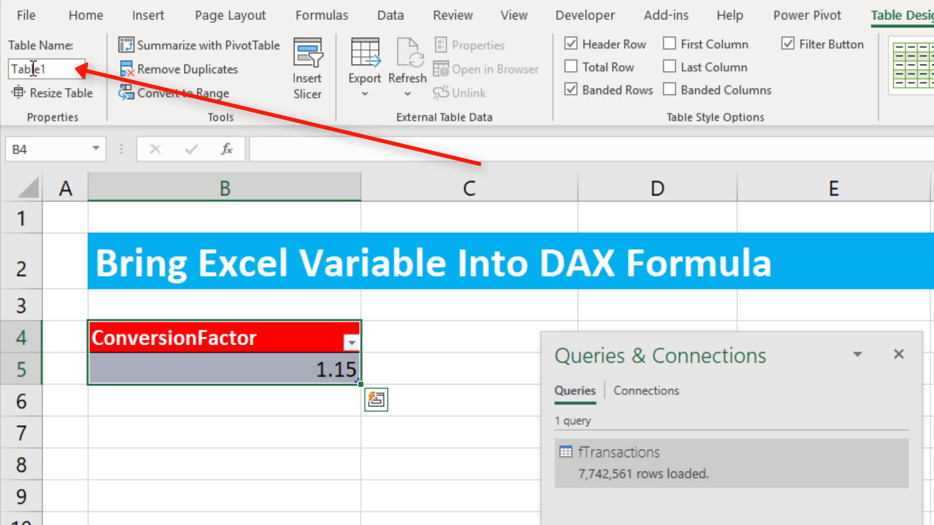
left_click(17, 36)
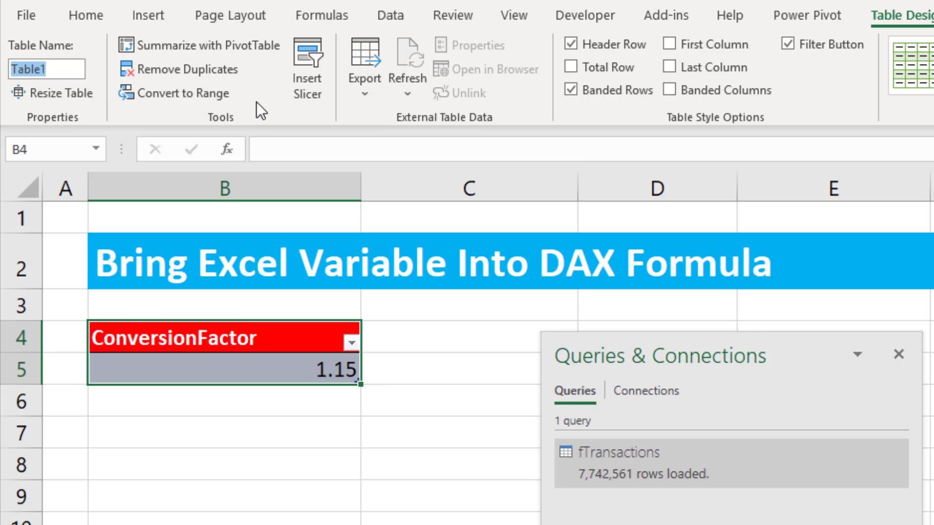
type("CFactorTable")
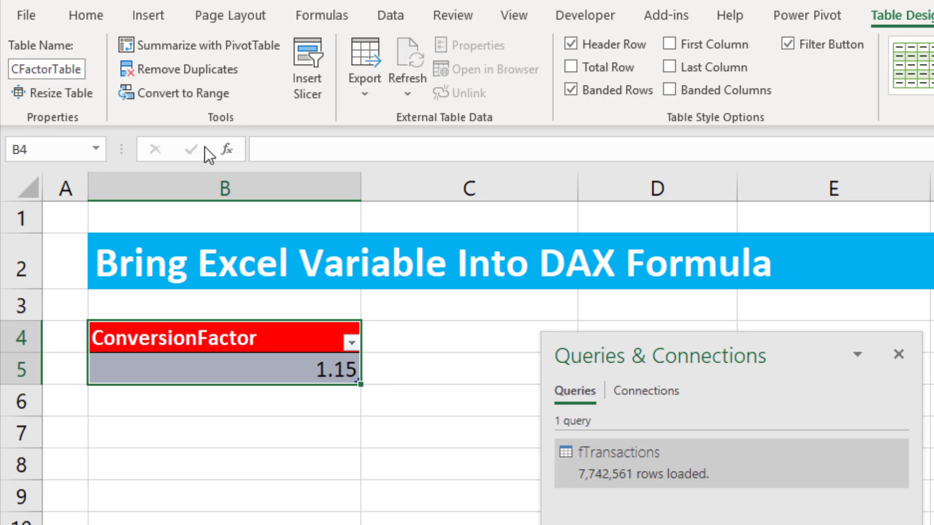
key("Return")
left_click(388, 15)
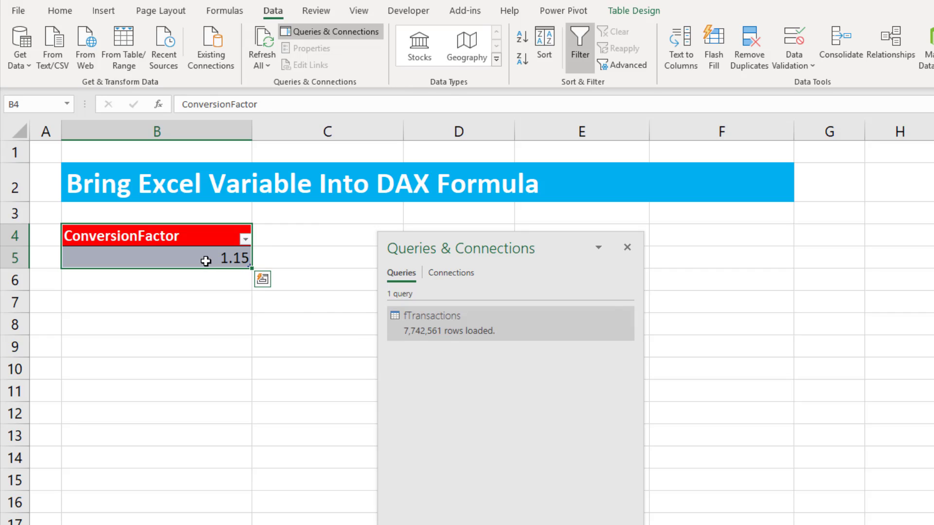
Load CFactorTable via Power Query as a connection-only query added to the Data Model.
left_click(122, 48)
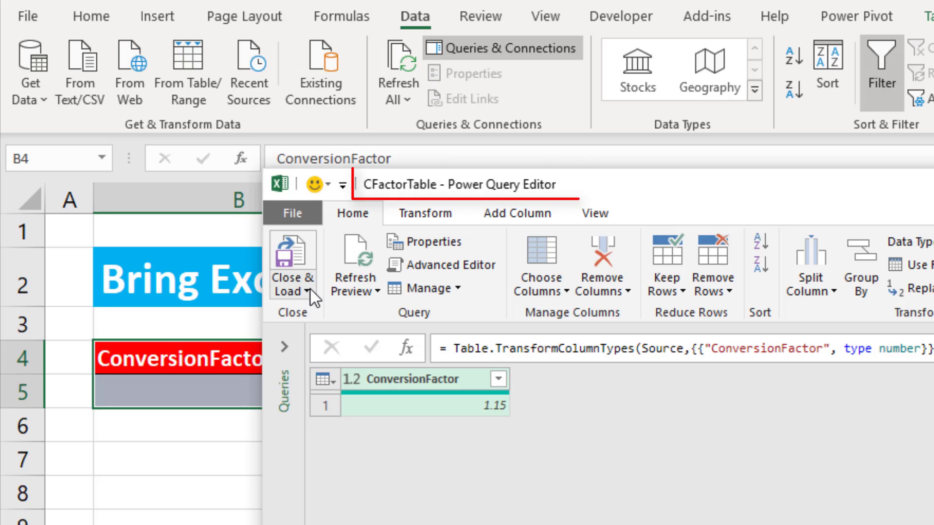
left_click(309, 291)
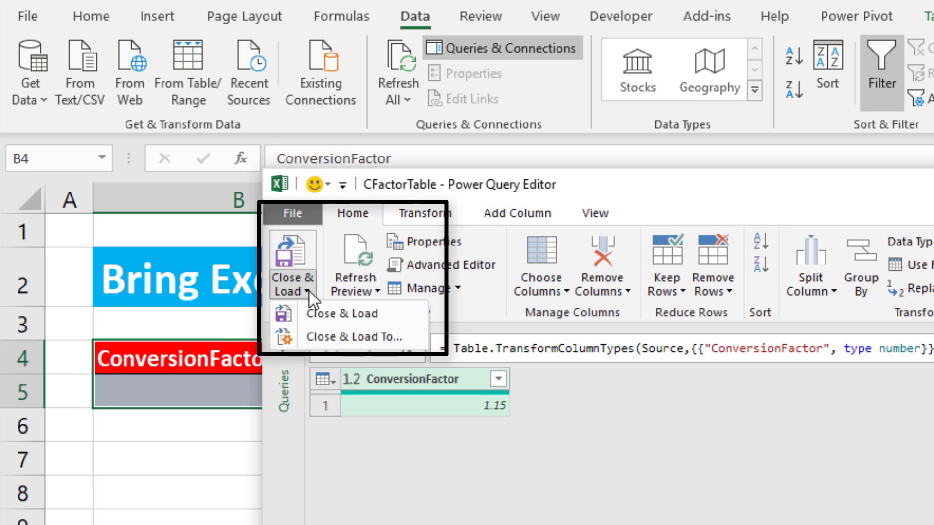
left_click(331, 337)
left_click(165, 373)
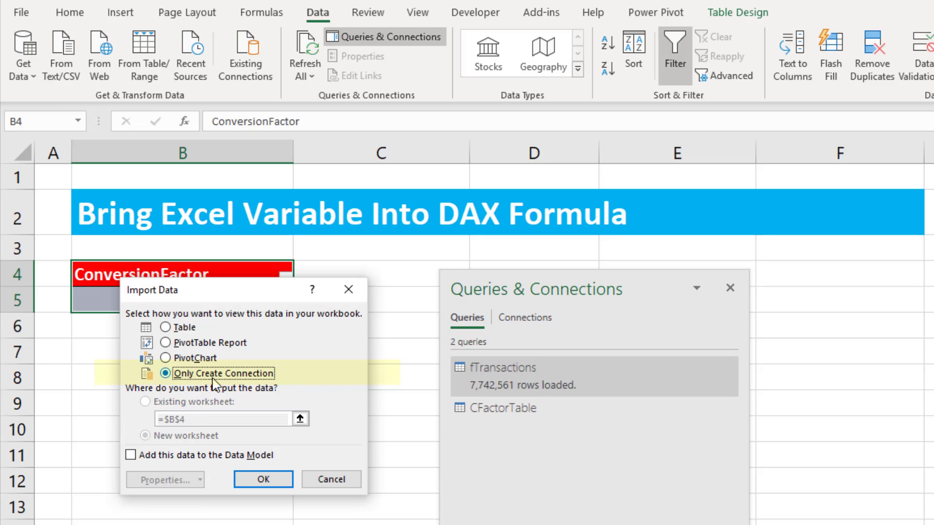
left_click(130, 455)
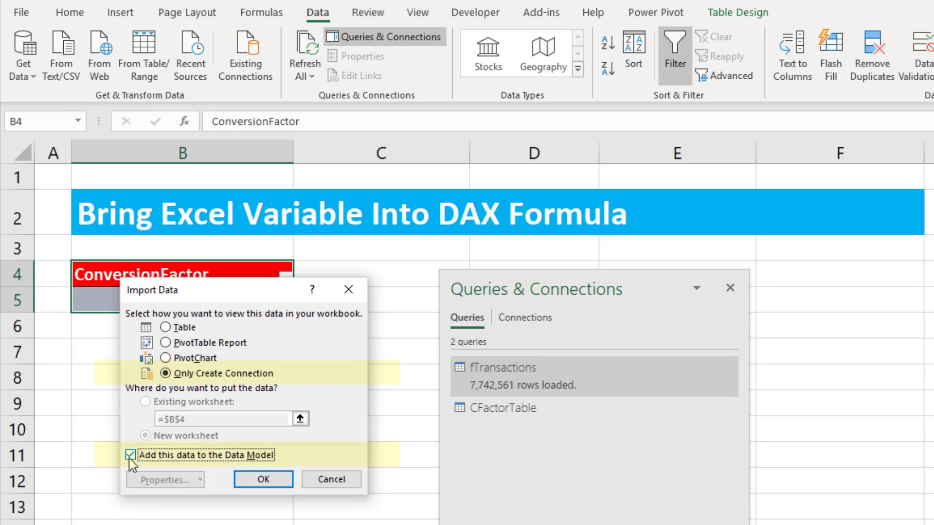
left_click(266, 479)
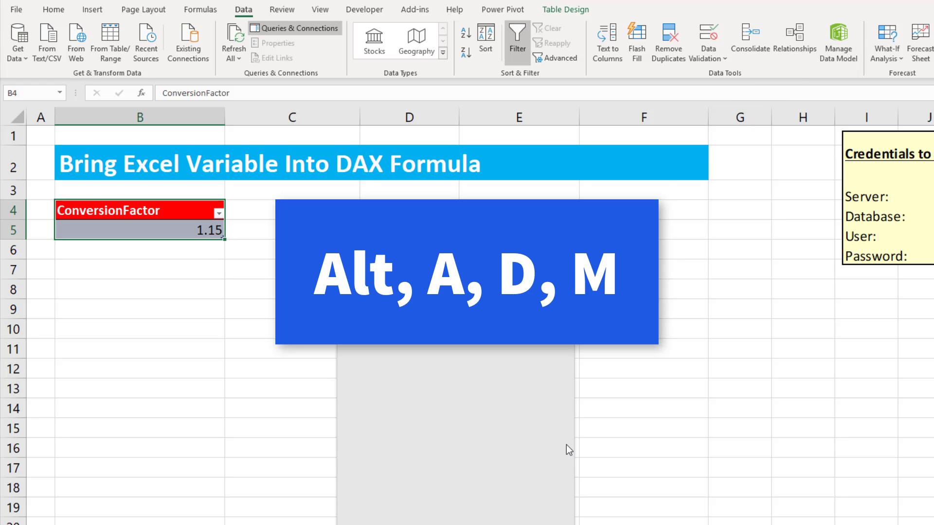
Open Power Pivot with Alt, A, D, M and select an empty fTransactions calculation cell.
key("alt")
key("a")
key("d")
key("m")
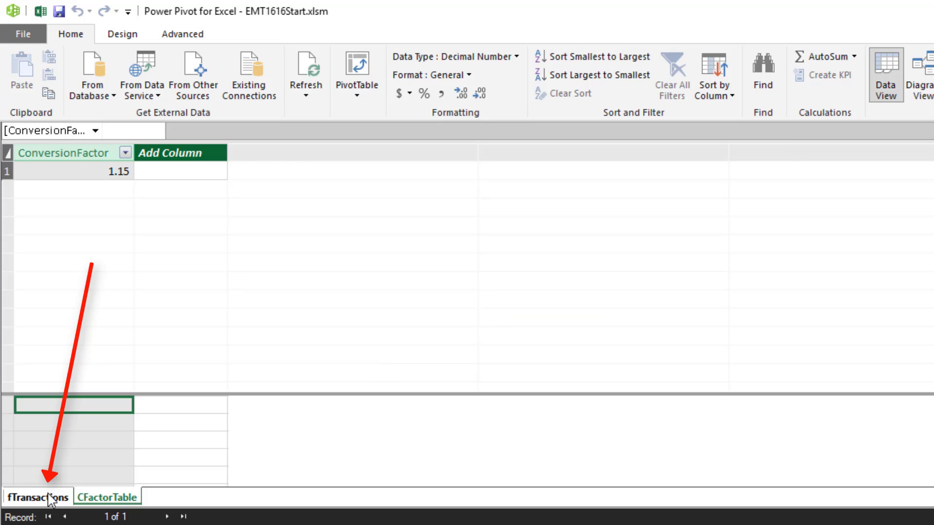
left_click(38, 497)
left_click(307, 259)
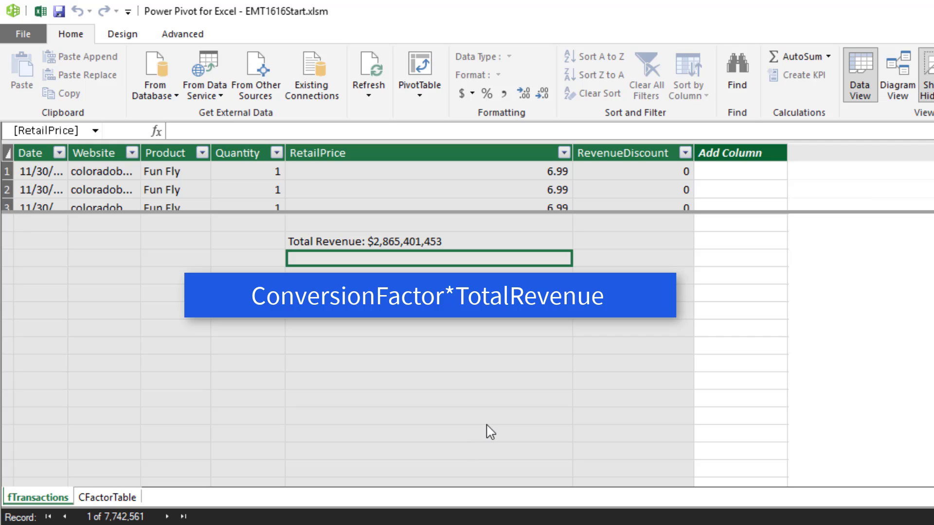
Enter FactoredRevenue:=[Total Revenue]*CFactorTable[ConversionFactor] in the formula bar using autocomplete.
type("Fac")
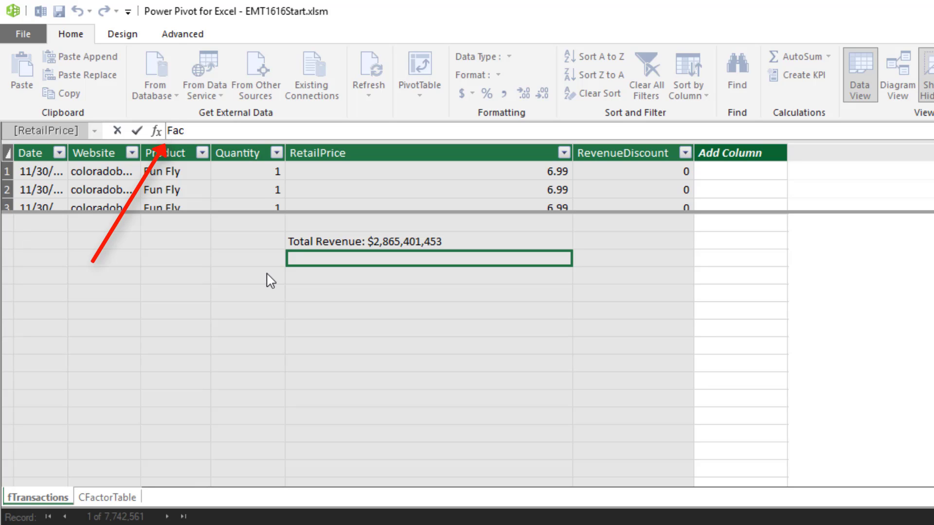
type("toredRevenue")
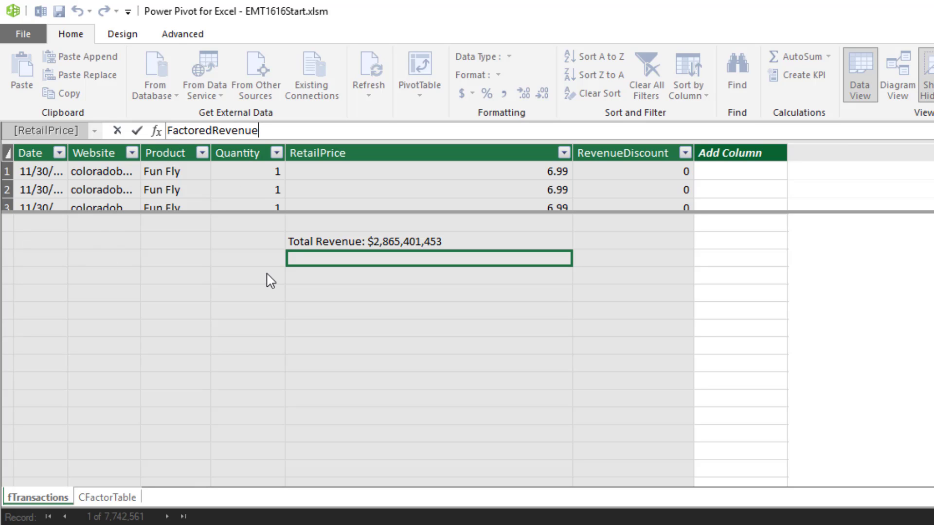
type(":=")
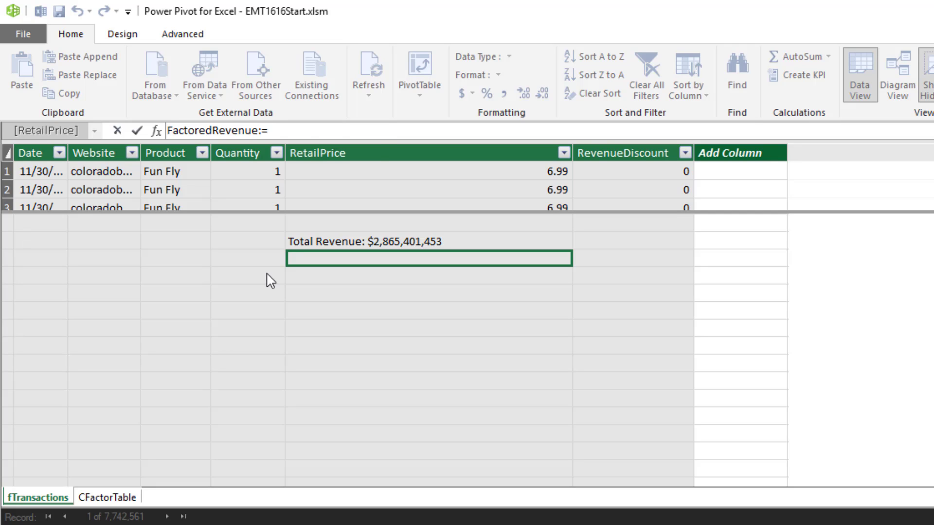
type("[")
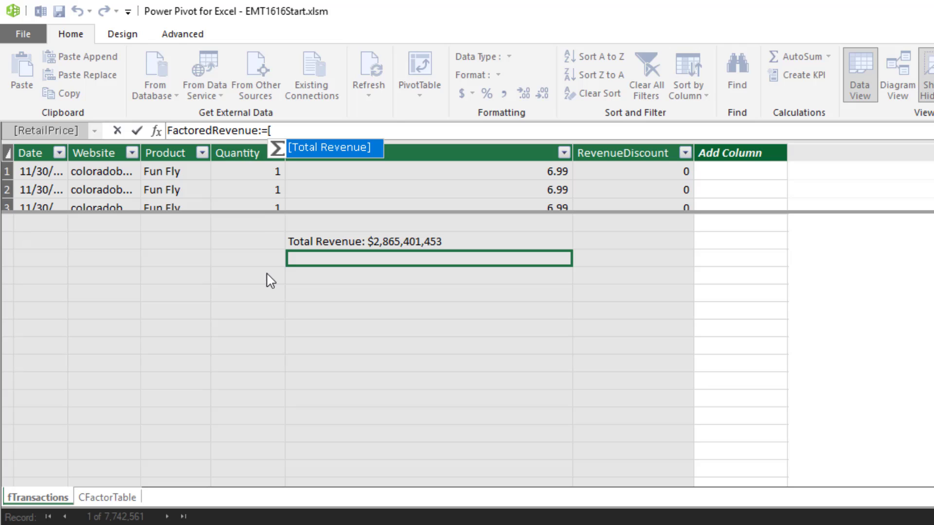
key("Tab")
type("*")
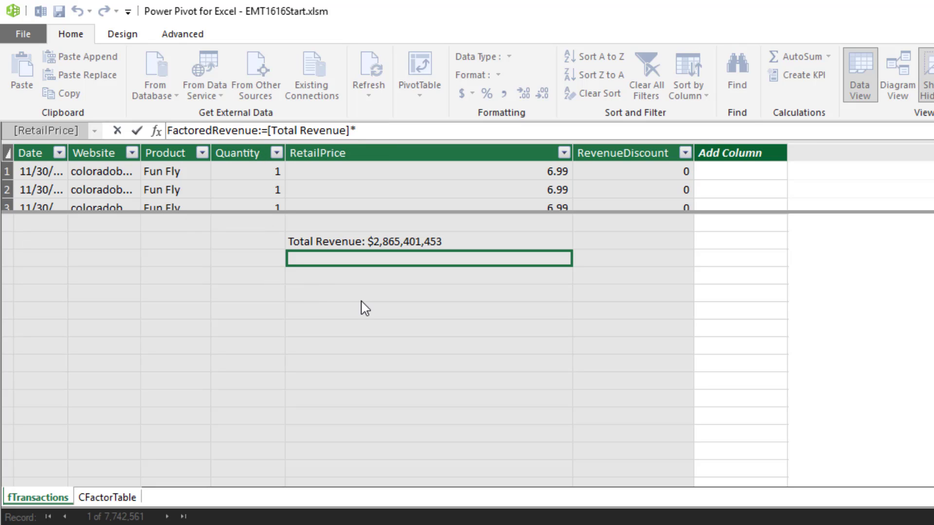
type("Cf")
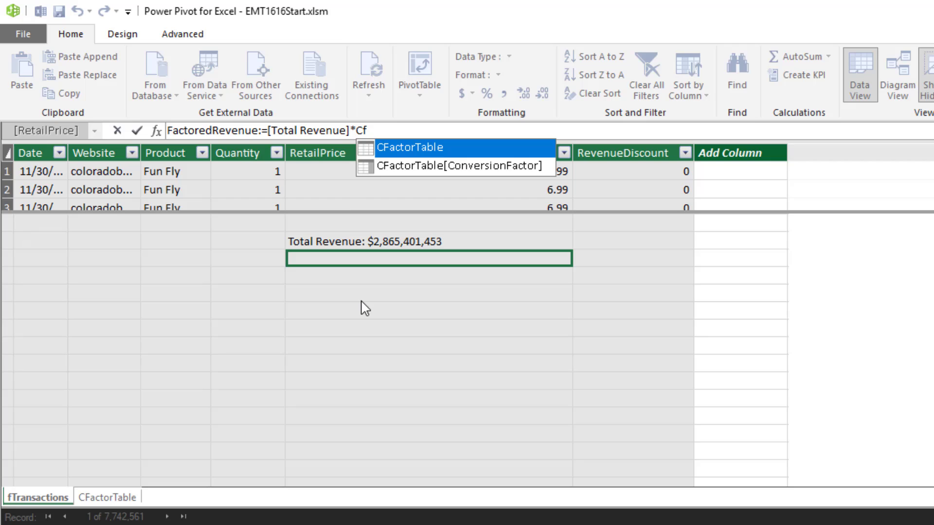
key("Down")
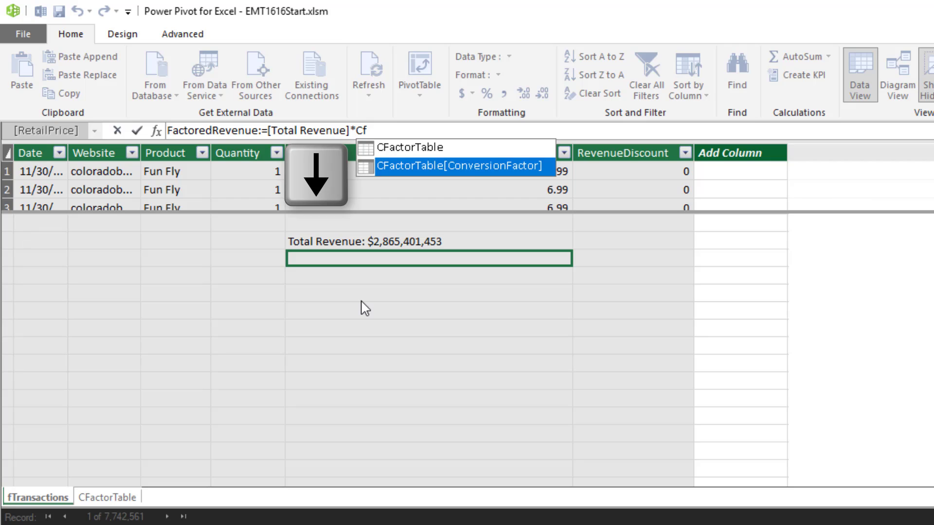
key("Tab")
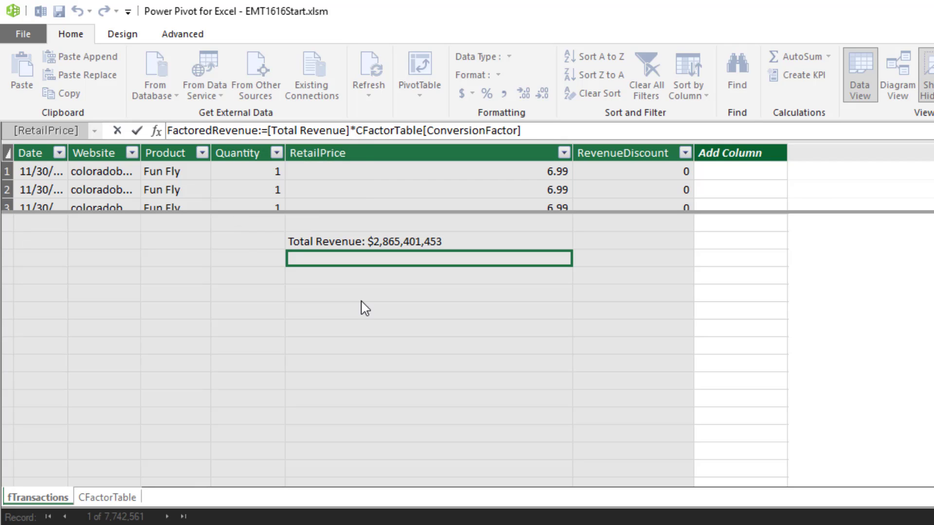
Wrap the CFactorTable[ConversionFactor] reference in VALUES( ) to complete the measure.
left_click(356, 132)
type("value")
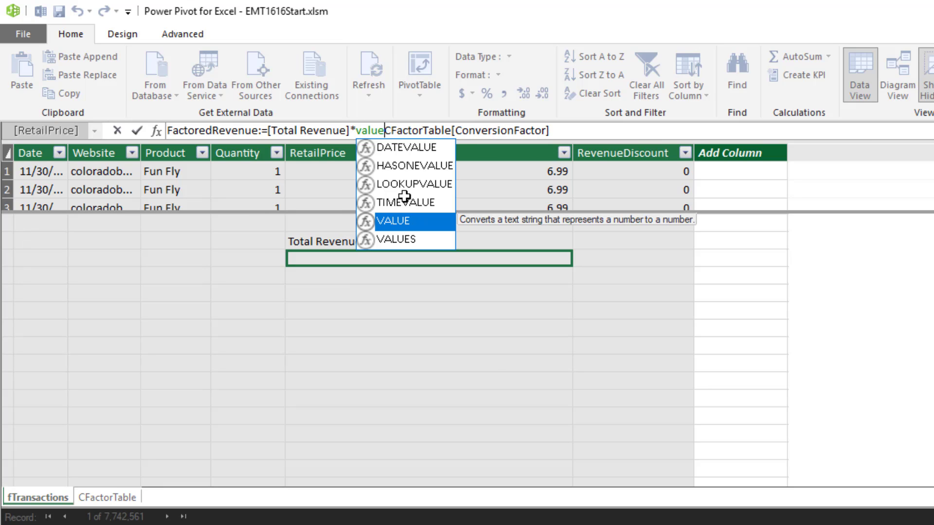
key("Tab")
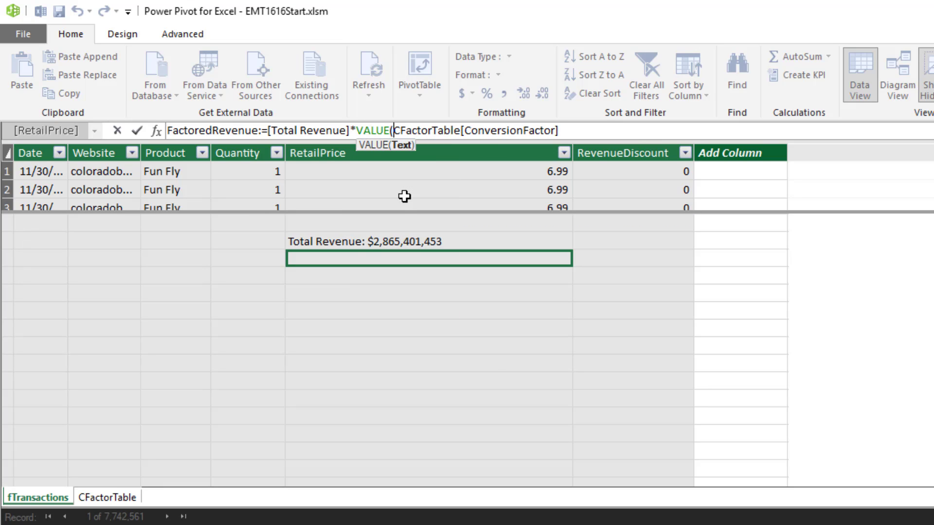
key("BackSpace")
type("s")
key("Tab")
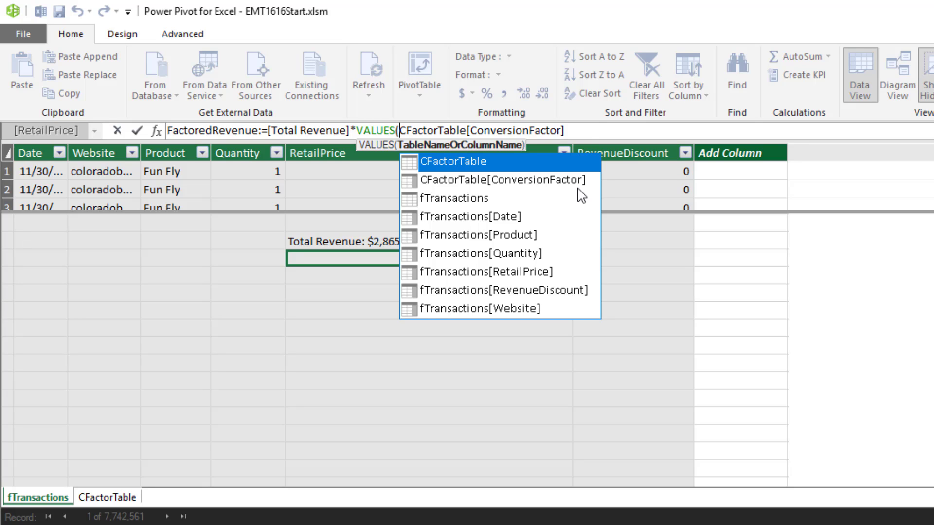
left_click(588, 131)
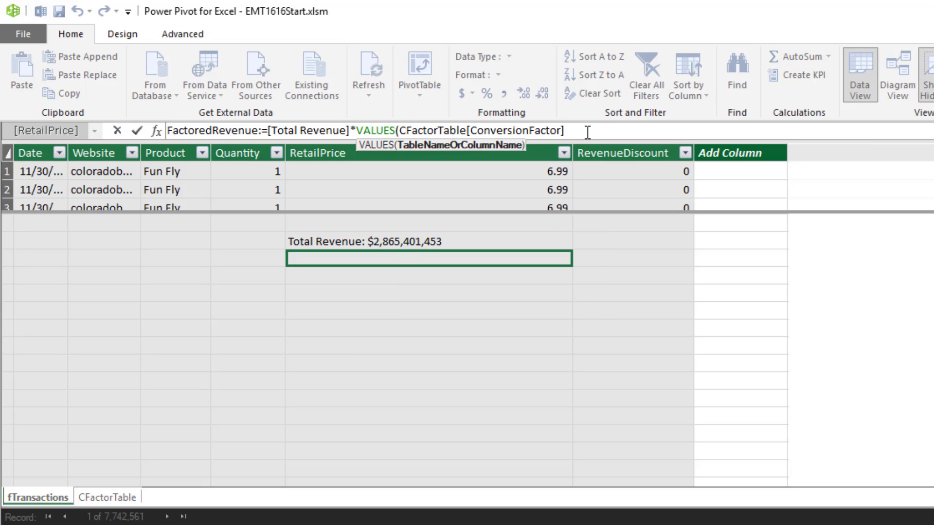
type(")")
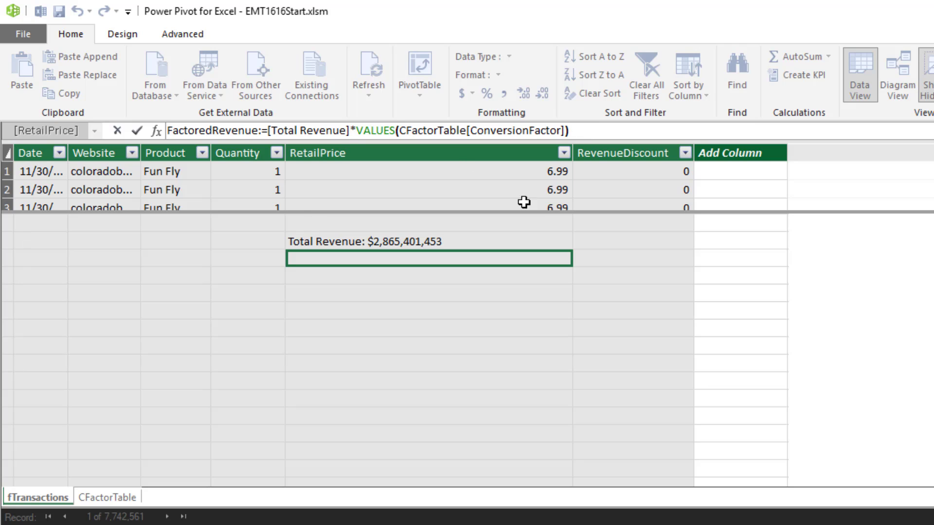
Commit FactoredRevenue and format it as US-dollar currency with no decimals ($3,295,211,671).
key("Return")
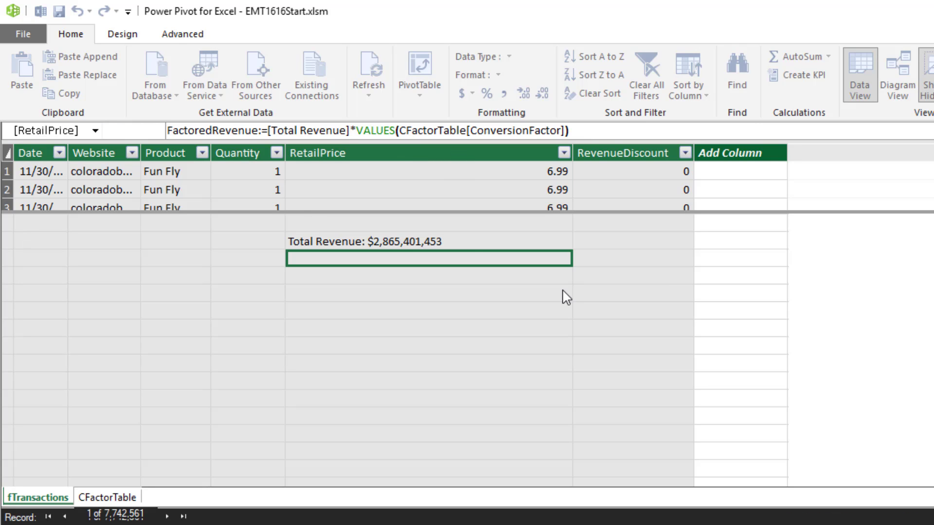
left_click(474, 93)
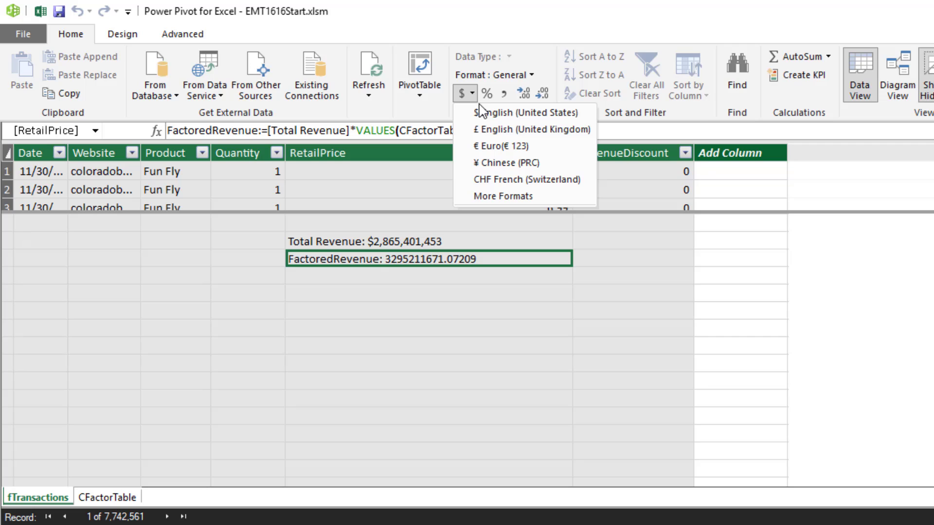
left_click(486, 111)
left_click(542, 95)
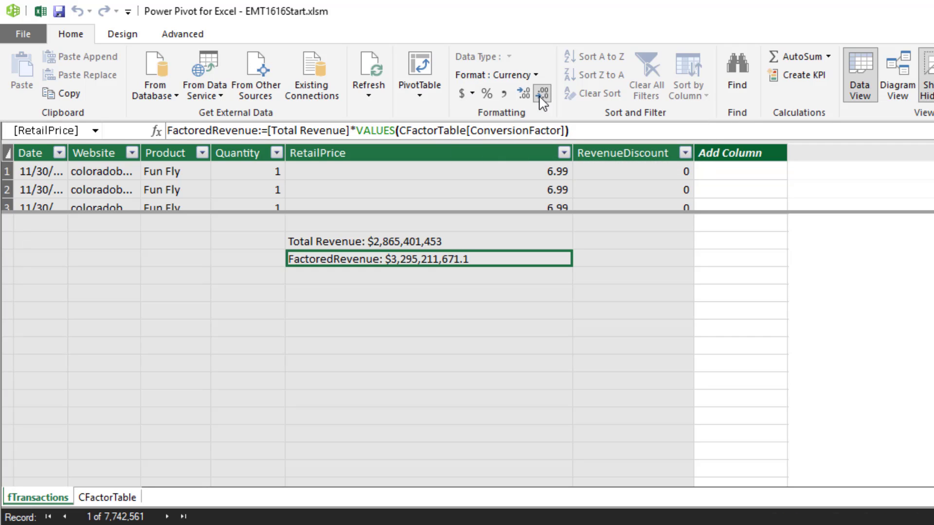
left_click(542, 95)
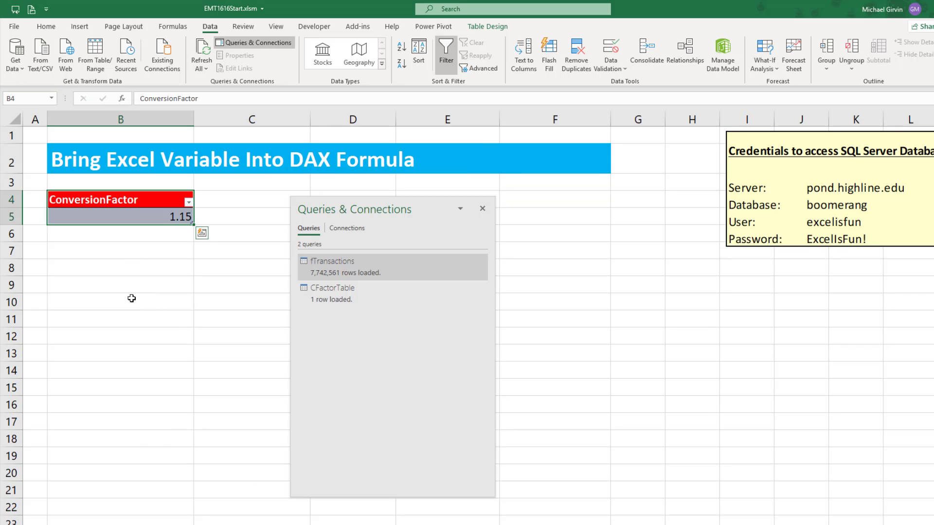
Insert a PivotTable at cell B9 using the workbook's Data Model.
left_click(132, 298)
left_click(133, 285)
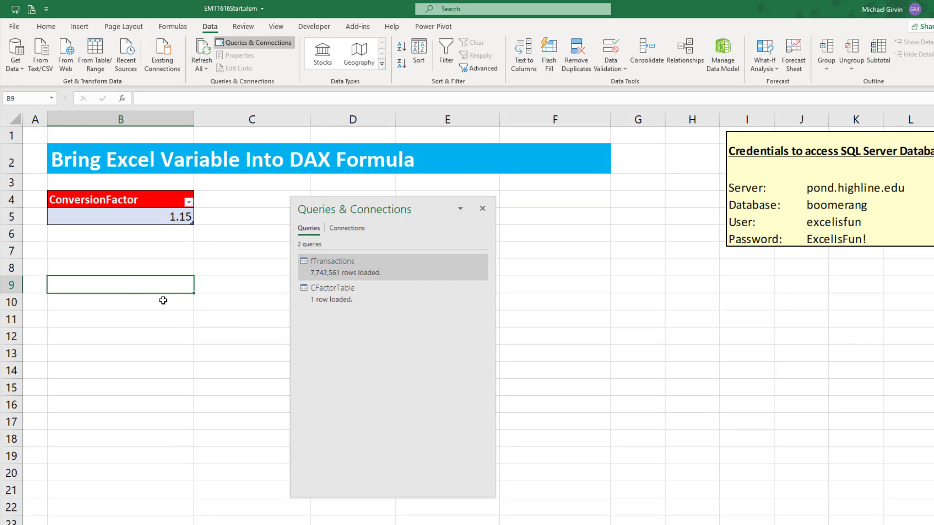
left_click(79, 27)
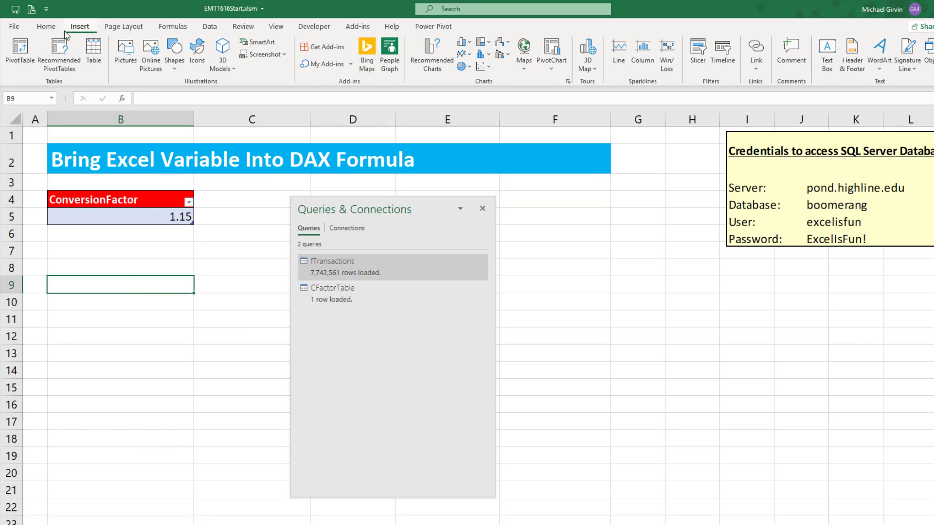
left_click(22, 53)
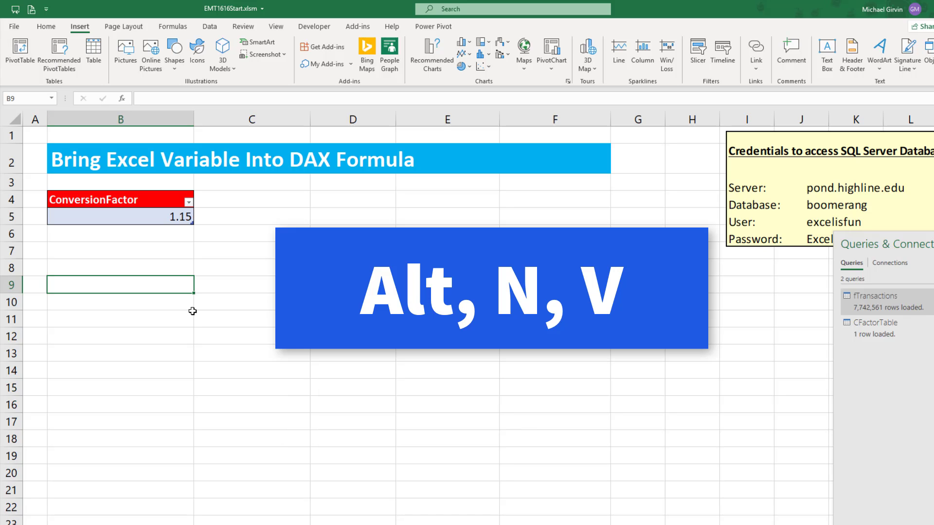
key("alt+n")
key("v")
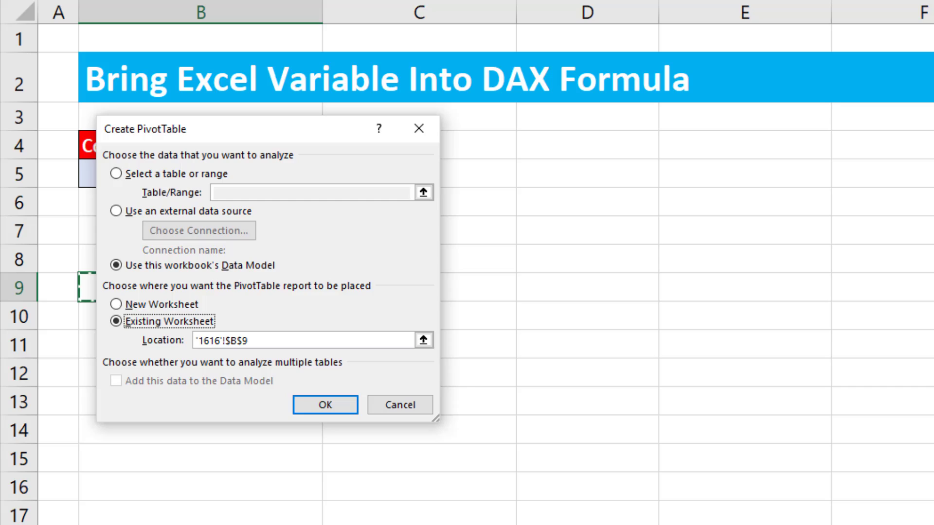
left_click(325, 405)
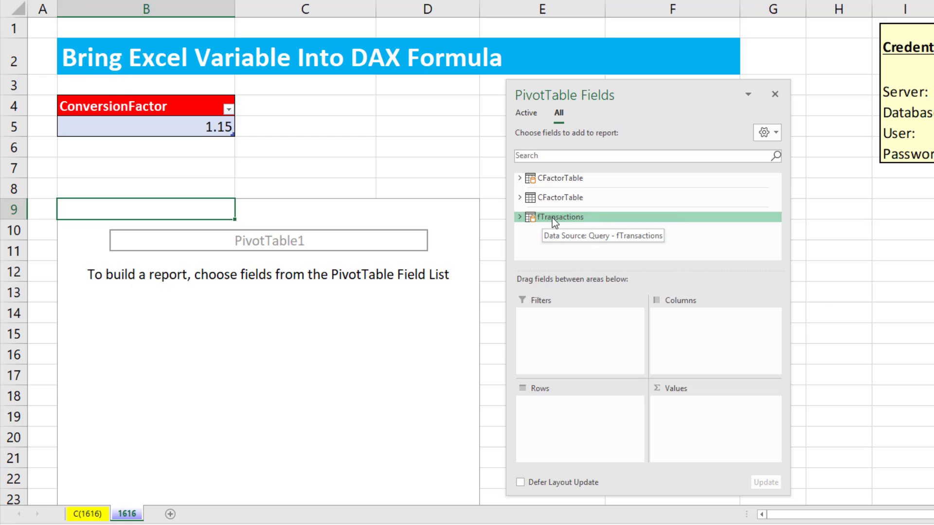
Put Website and Product in the pivot Rows and Total Revenue in Values.
right_click(553, 218)
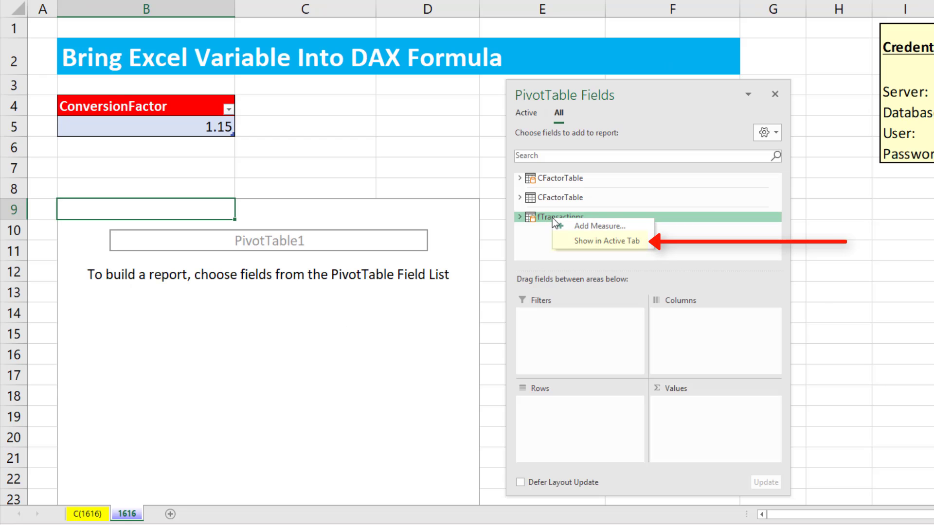
left_click(585, 243)
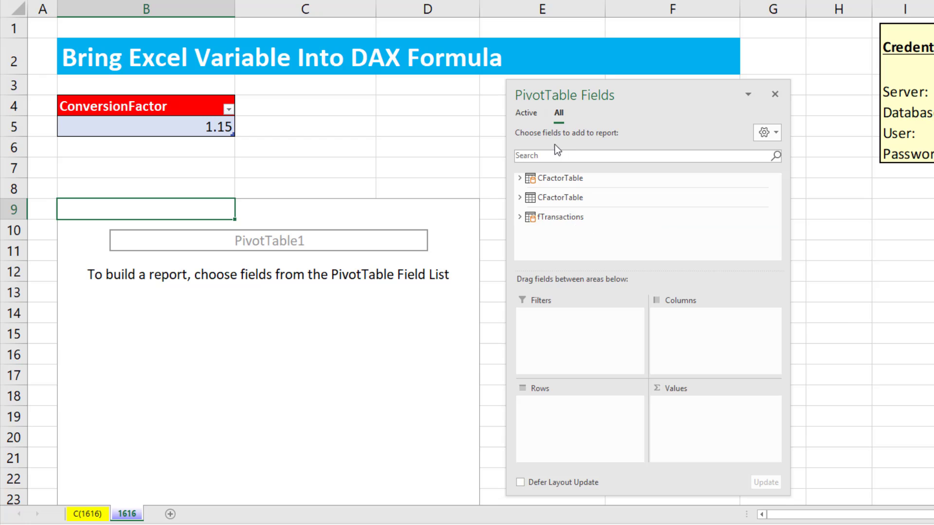
left_click(535, 117)
left_click_drag(564, 202, 593, 438)
left_click_drag(586, 274, 696, 434)
left_click_drag(561, 288, 714, 441)
left_click_drag(602, 95, 752, 98)
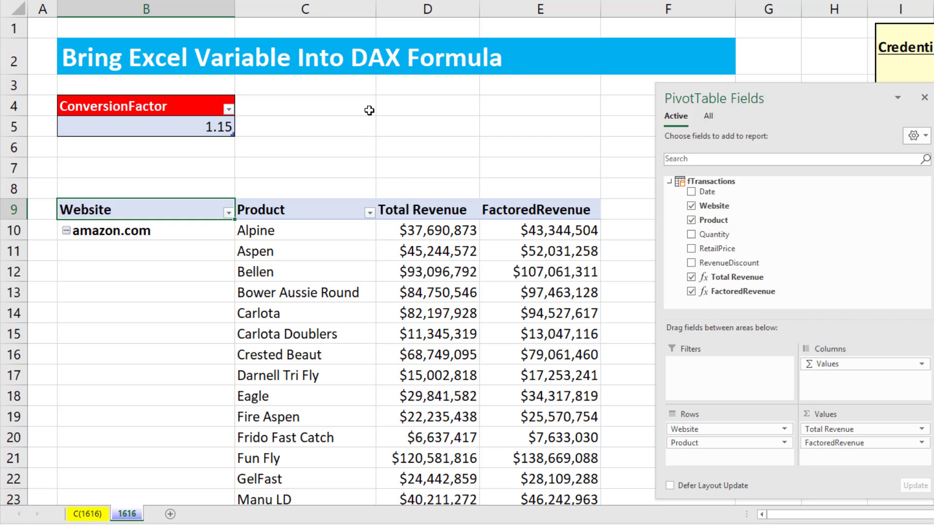
Change the conversion factor value from 1.15 to 1.5.
left_click(214, 127)
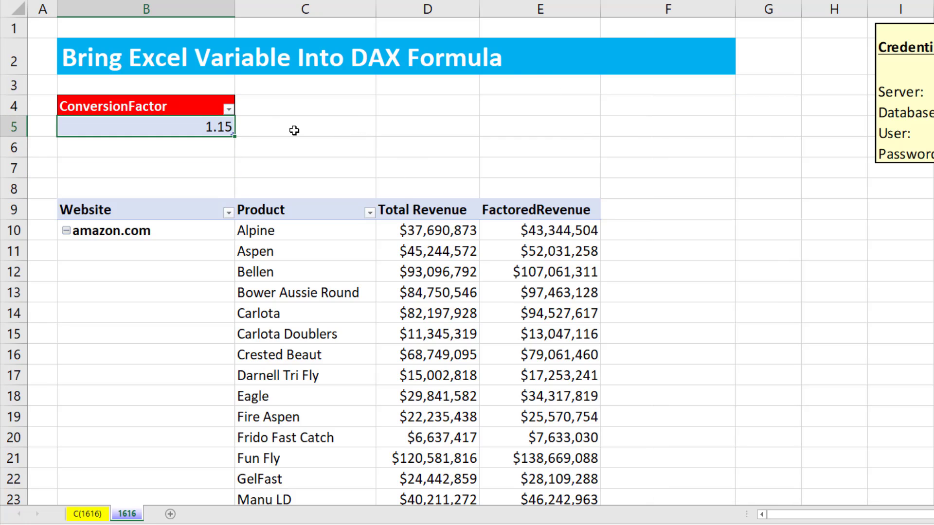
type("1.")
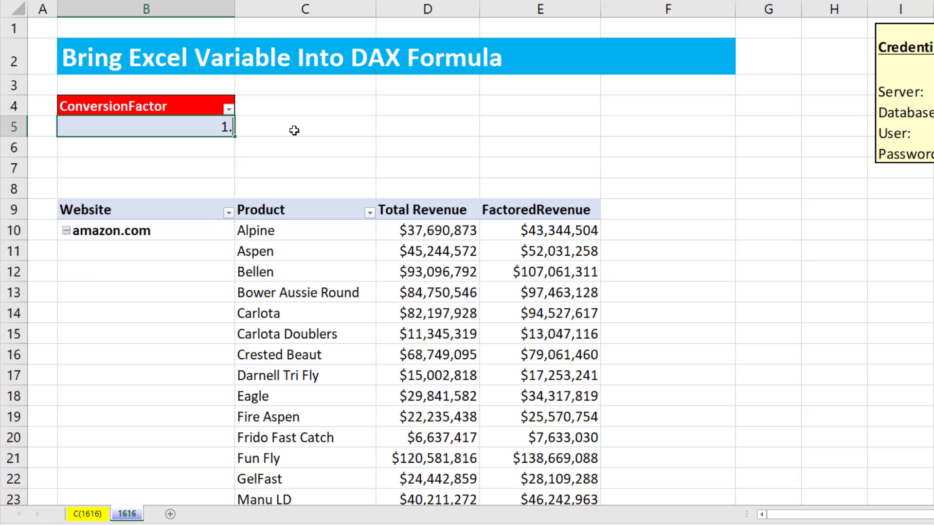
type("5")
key("Return")
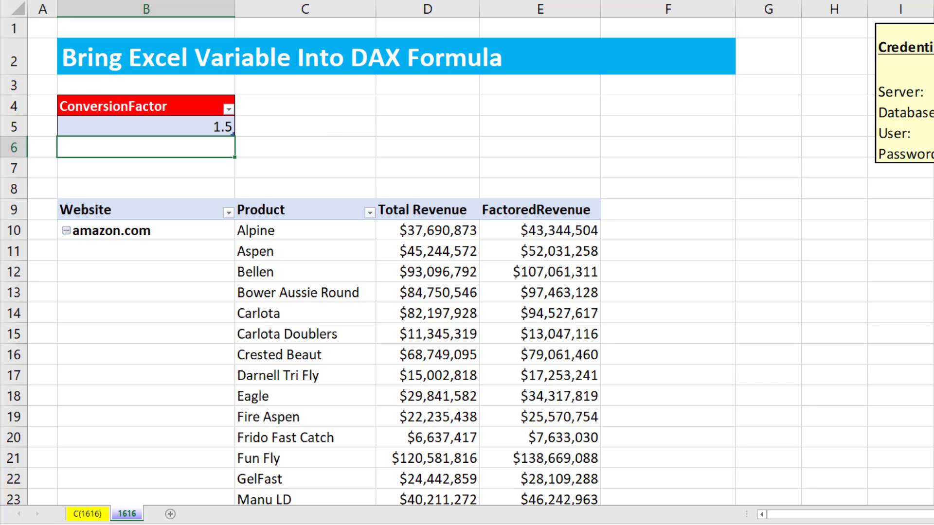
Refresh the CFactorTable query from Queries & Connections so FactoredRevenue recalculates.
key("ctrl+alt+F5")
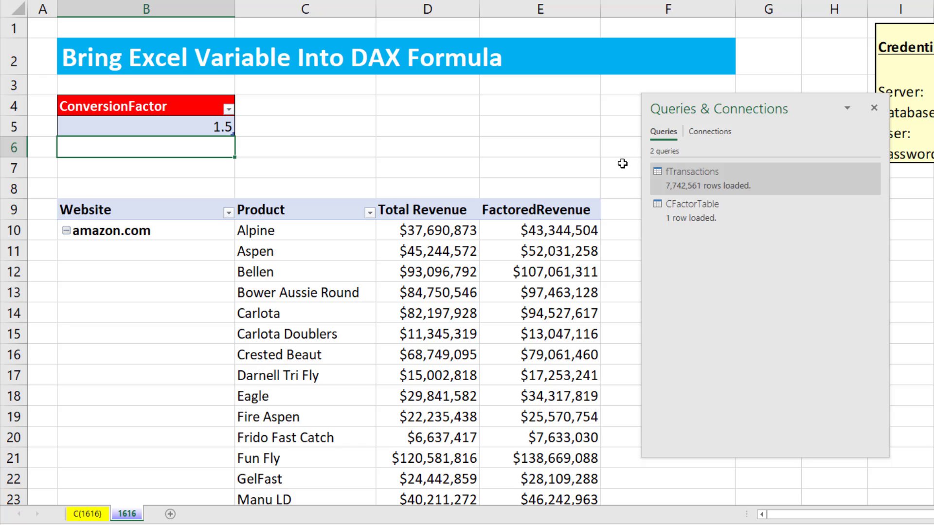
mouse_move(672, 185)
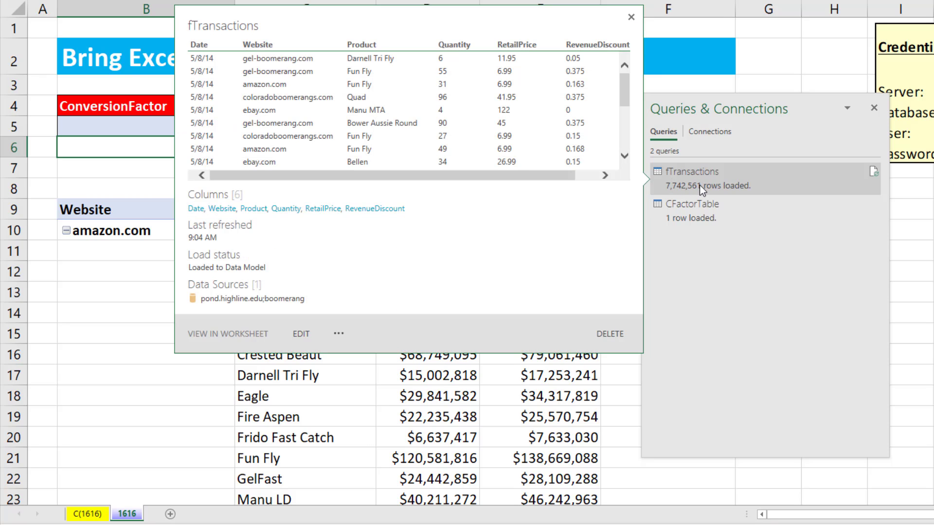
mouse_move(713, 214)
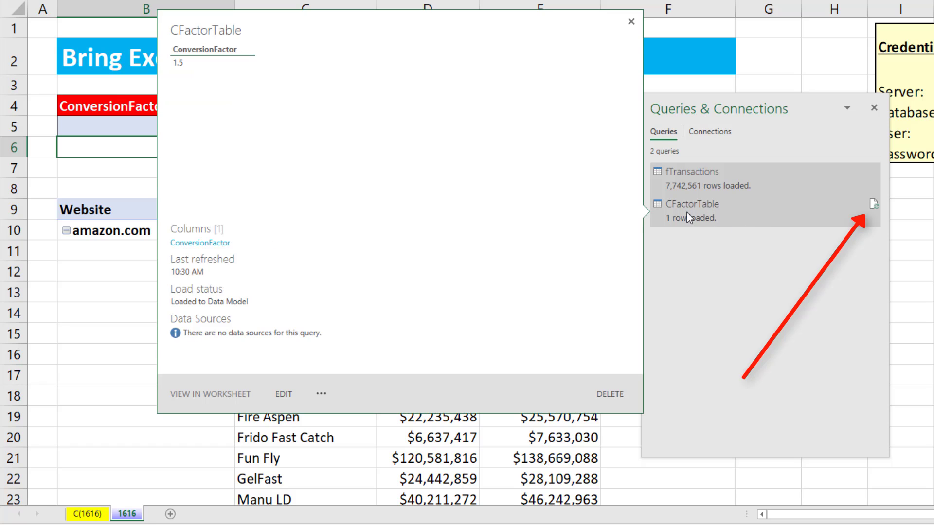
left_click(874, 204)
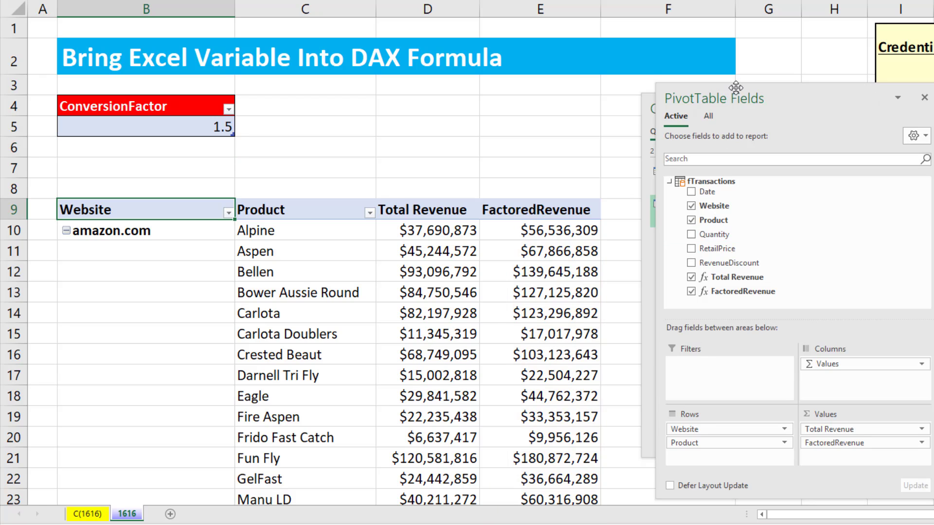
Move the PivotTable Fields pane aside to expose the Queries & Connections list behind it.
left_click_drag(732, 95, 933, 91)
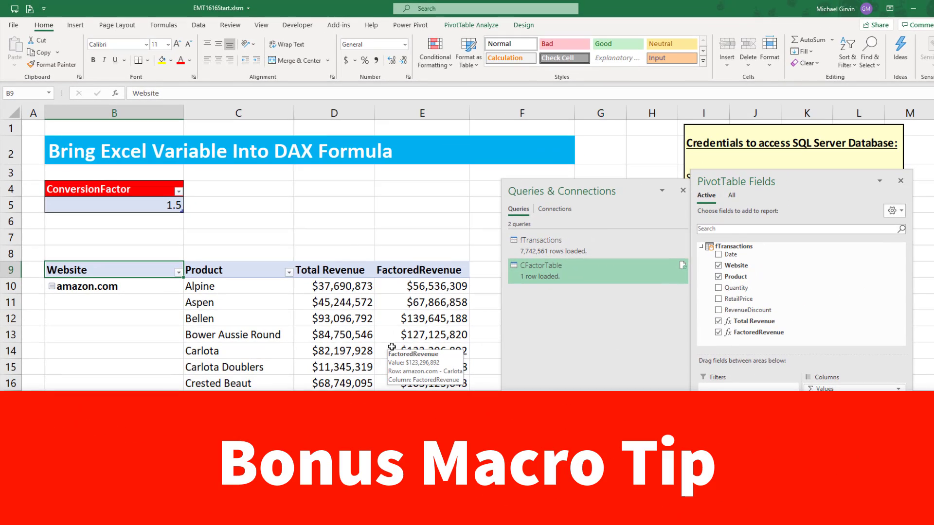
mouse_move(551, 276)
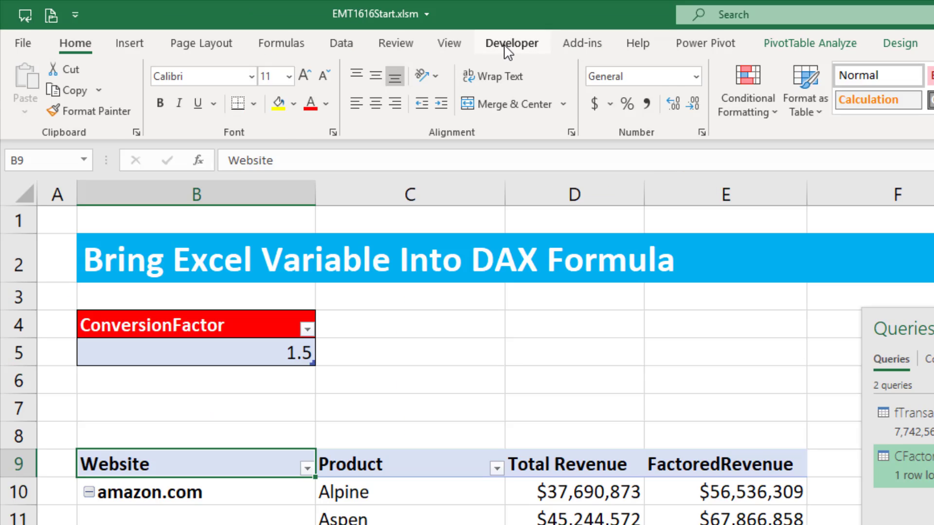
Enable the Developer tab through the ribbon customization settings in Excel Options.
left_click(295, 27)
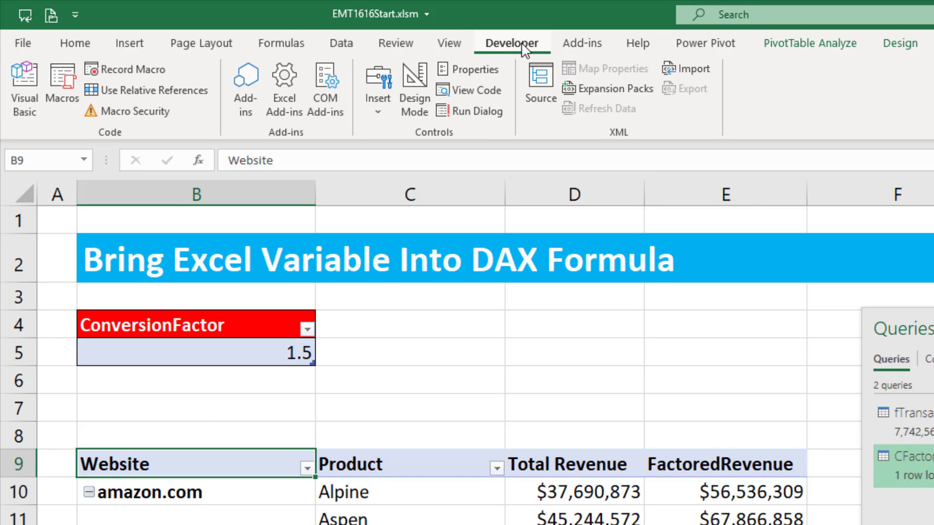
right_click(521, 45)
left_click(561, 51)
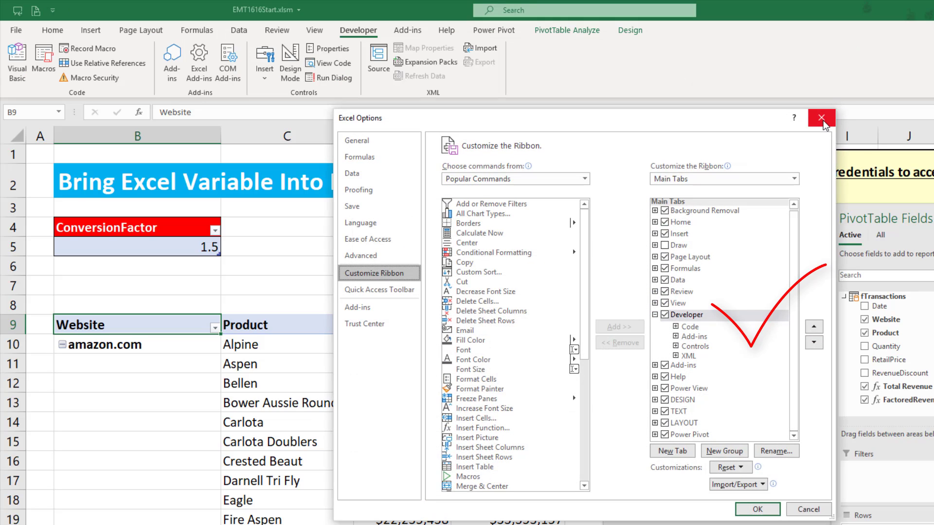
left_click(822, 118)
Change the ConversionFactor value in B5 to 1.2.
left_click(204, 246)
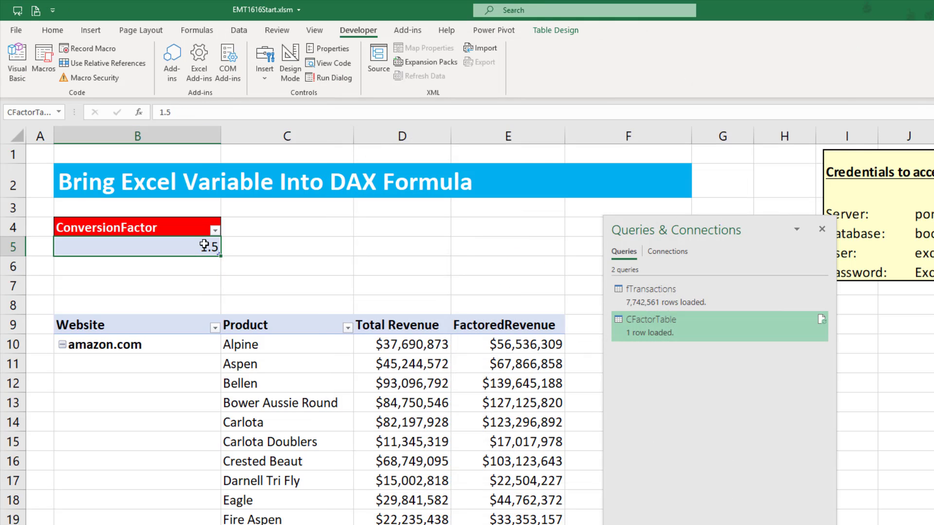
type("1.2")
key("ctrl+Return")
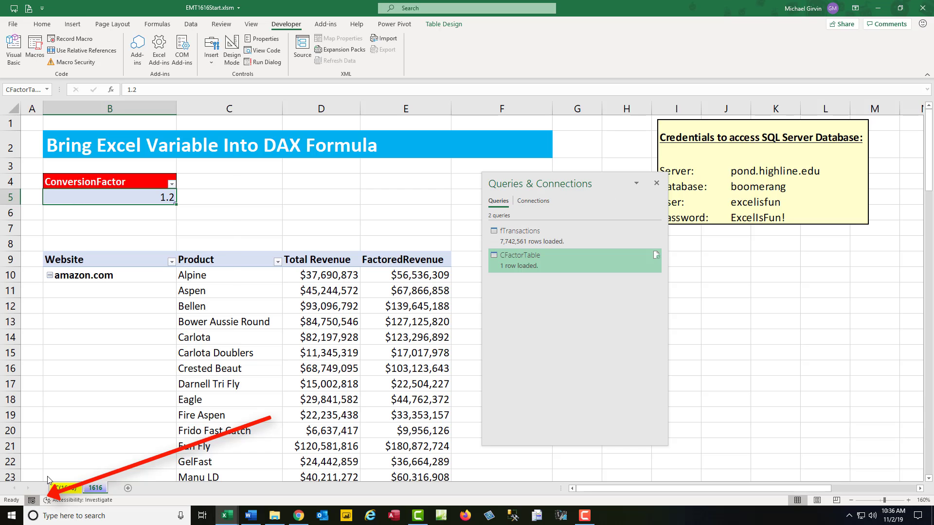
Start recording a new macro named UpdateFactorTableQuery.
left_click(141, 85)
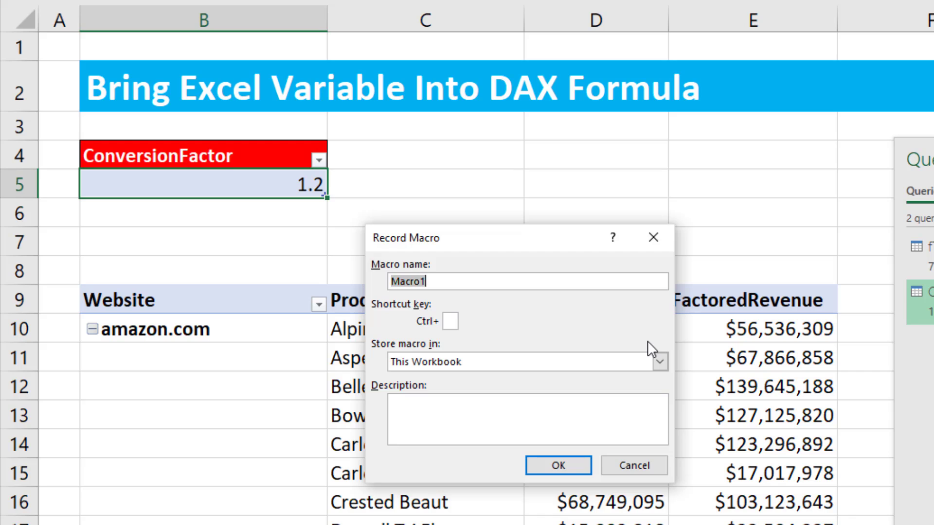
type("UpdateFactorTableQuery")
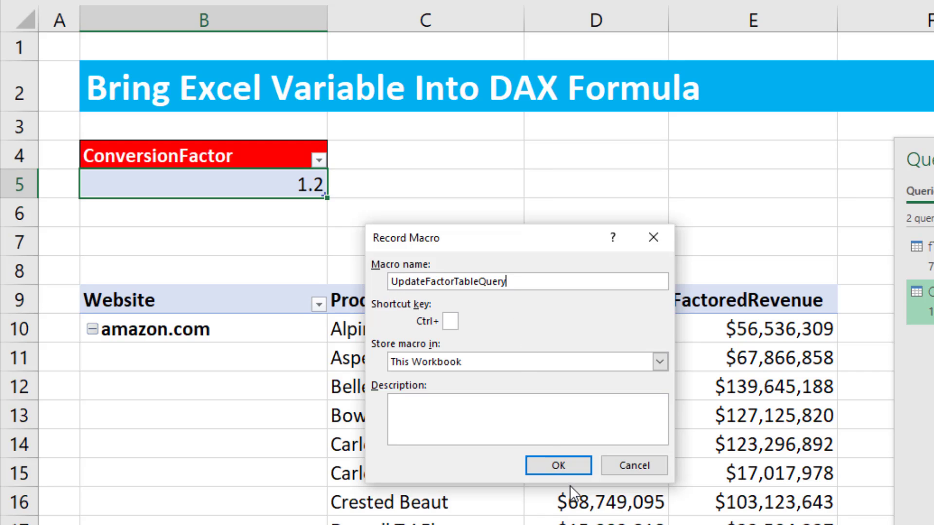
left_click(567, 469)
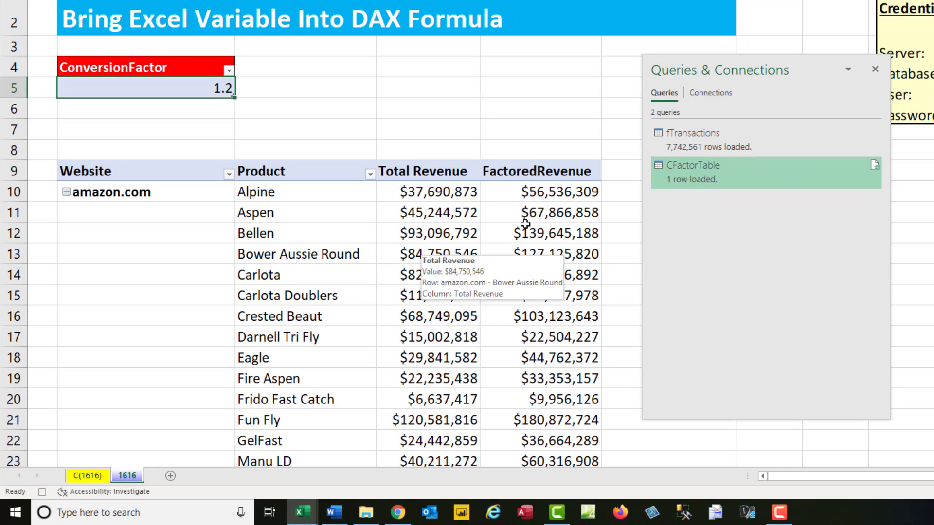
Refresh the CFactorTable query, then stop the macro recording.
mouse_move(759, 209)
right_click(697, 174)
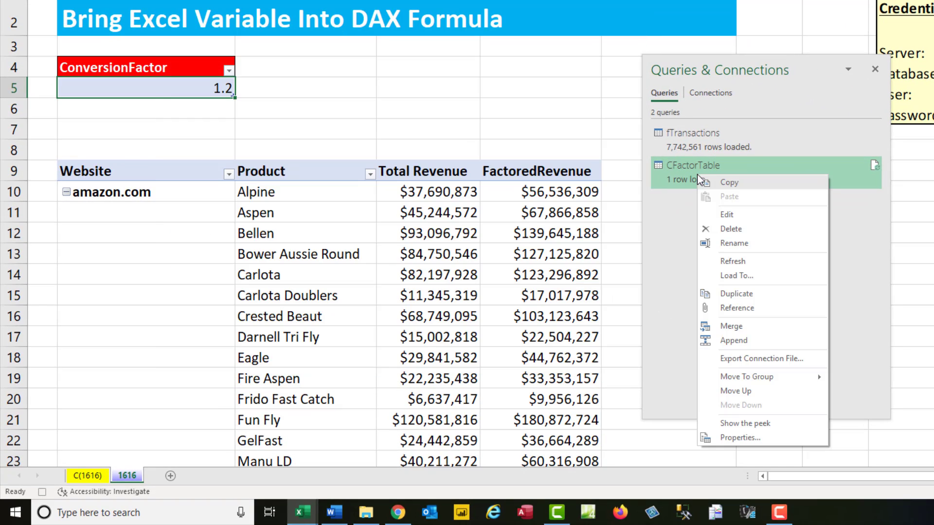
left_click(740, 264)
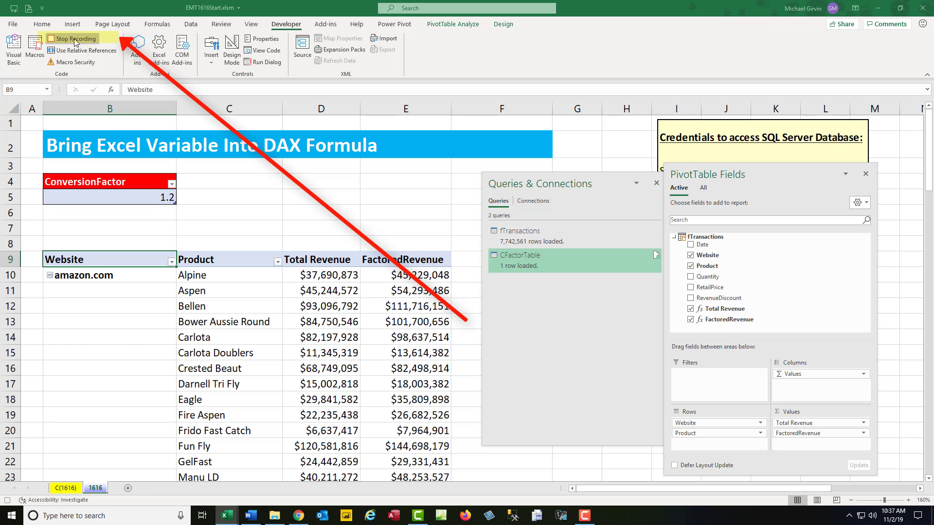
left_click(83, 40)
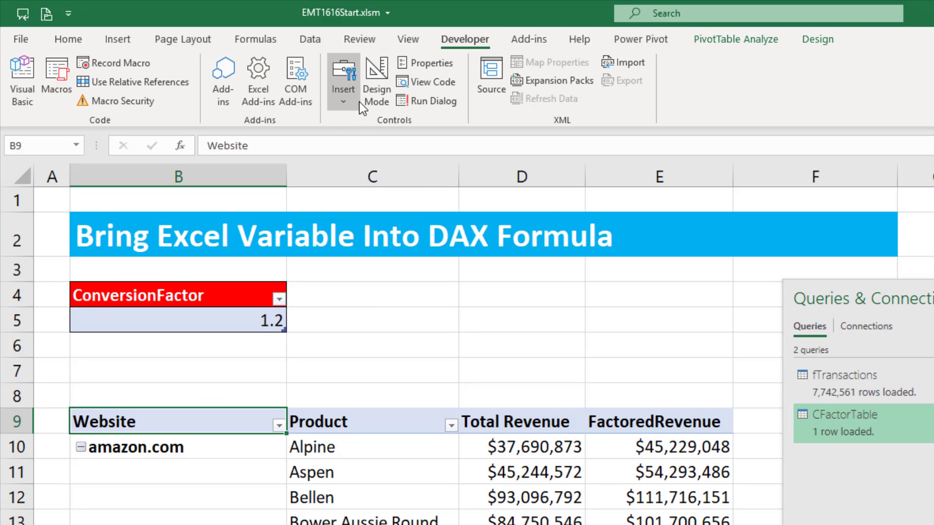
Add a button running UpdateFactorTableQuery, labelled 'Click To Refresh Table After Chaning Factor'.
left_click(346, 102)
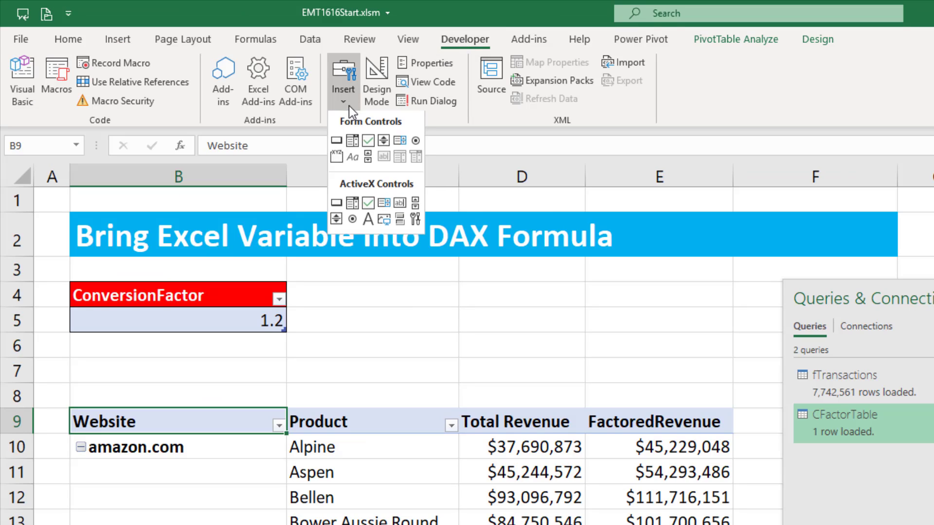
left_click(337, 142)
left_click_drag(332, 287, 613, 360)
left_click(343, 405)
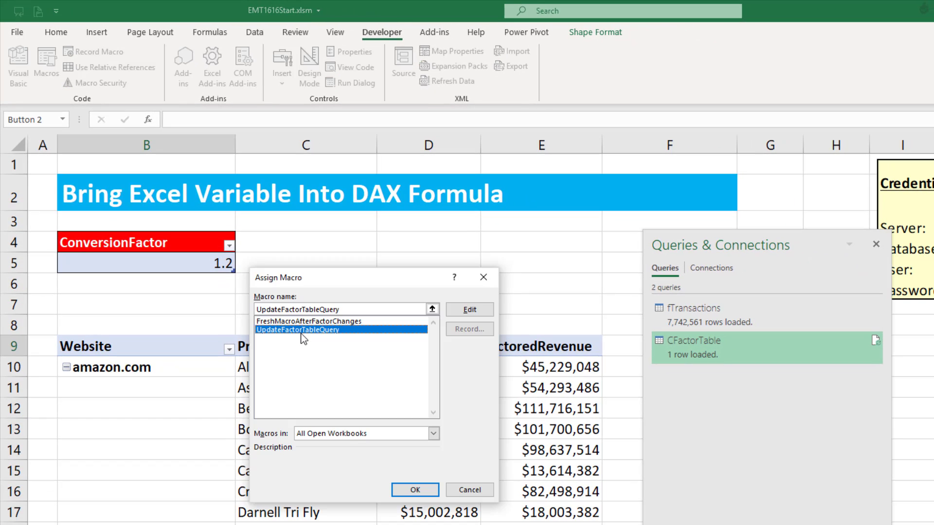
left_click(415, 489)
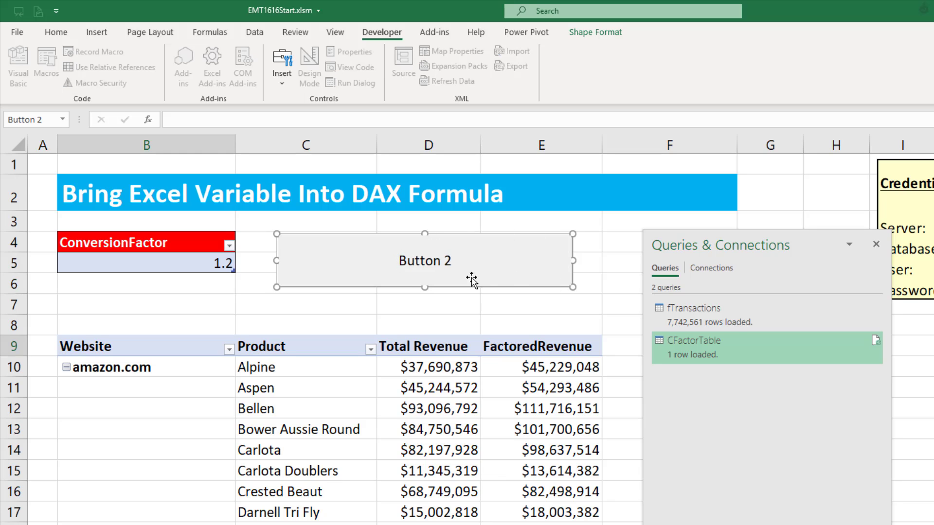
key("ctrl+a")
type("Click To Refresh Table After Chaning Factor")
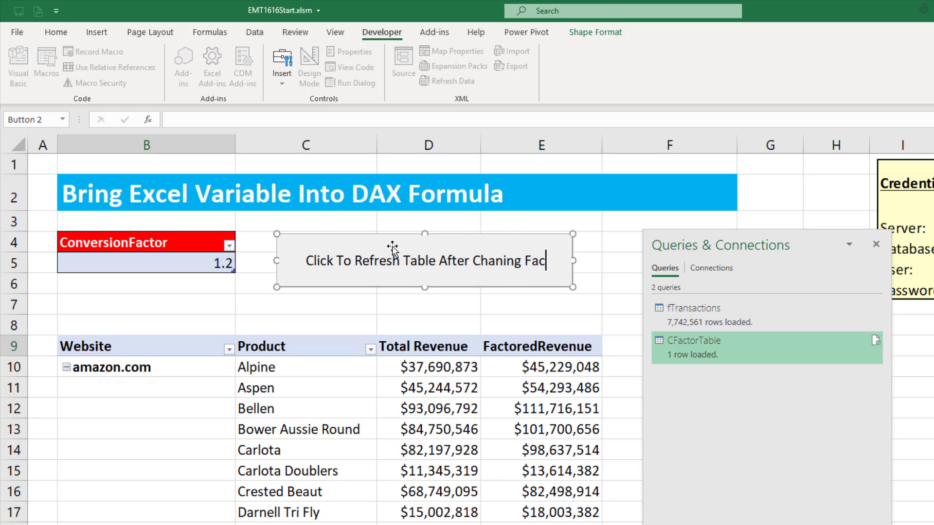
left_click(453, 308)
Set the ConversionFactor value in B5 to 2.
left_click(222, 254)
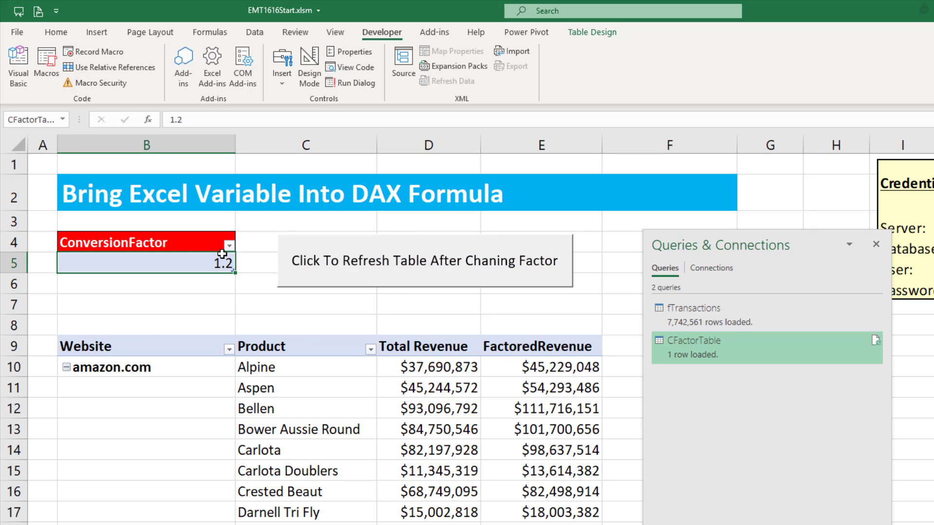
type("2")
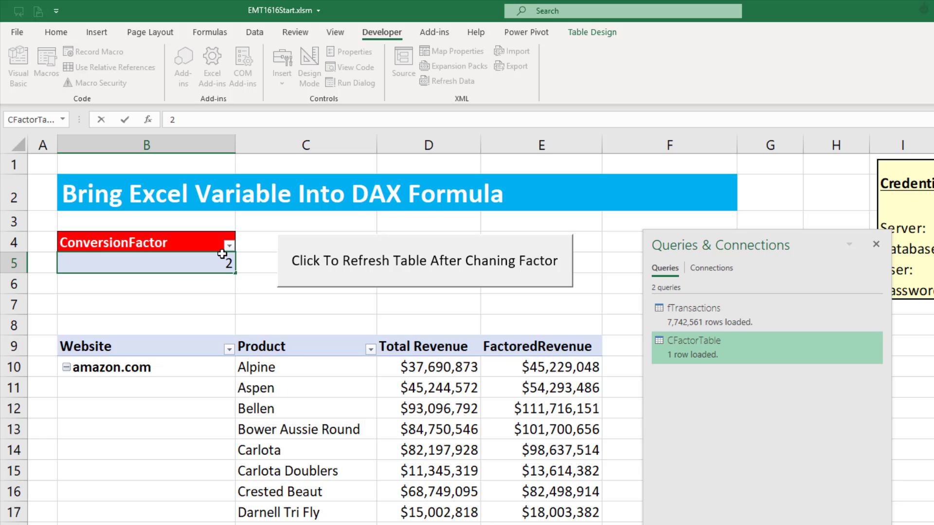
key("ctrl+Return")
Run the refresh button, then view Module1's recorded macro in the VBA editor and close it.
left_click(426, 273)
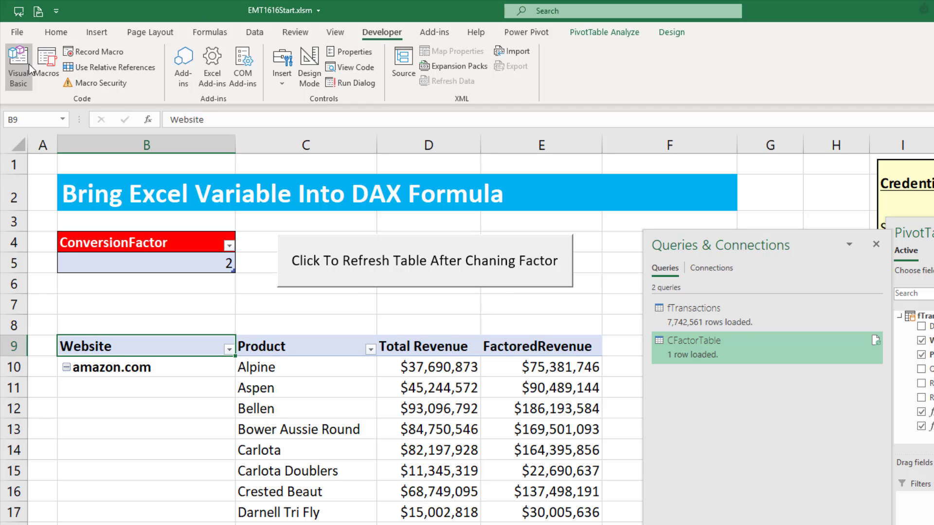
key("alt+F11")
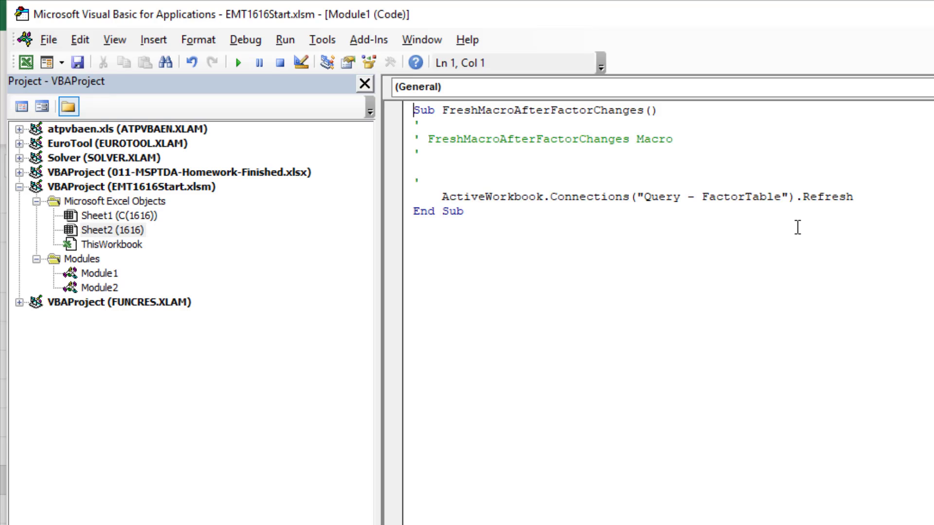
key("alt+F4")
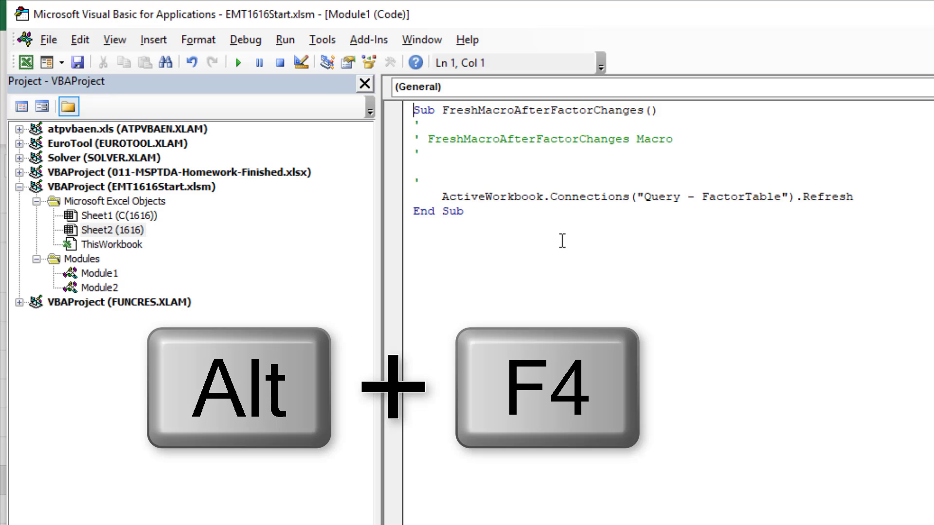